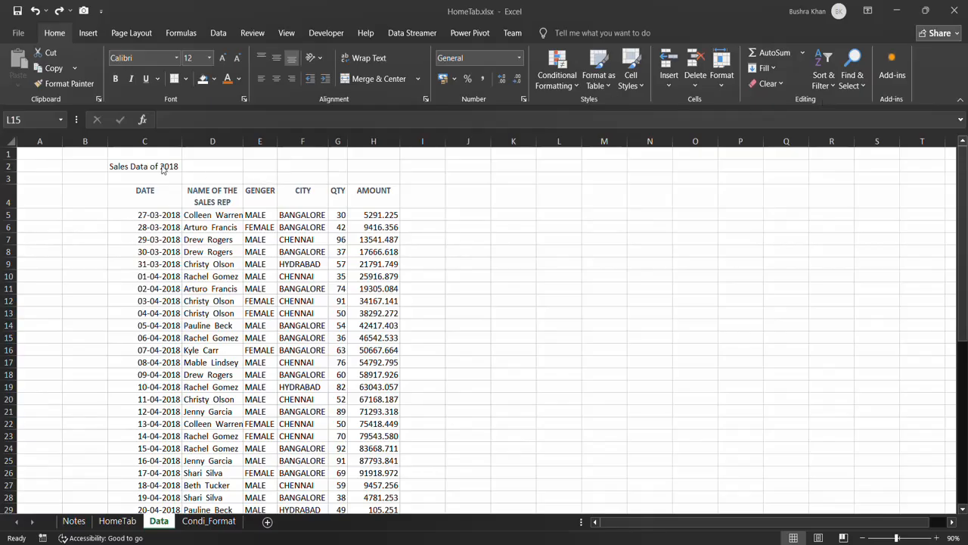
# Step: Insert a blank sheet row at row 3, between the "Sales Data of 2018" title and the table headers
pyautogui.moveTo(161, 165); pyautogui.dragTo(360, 155)
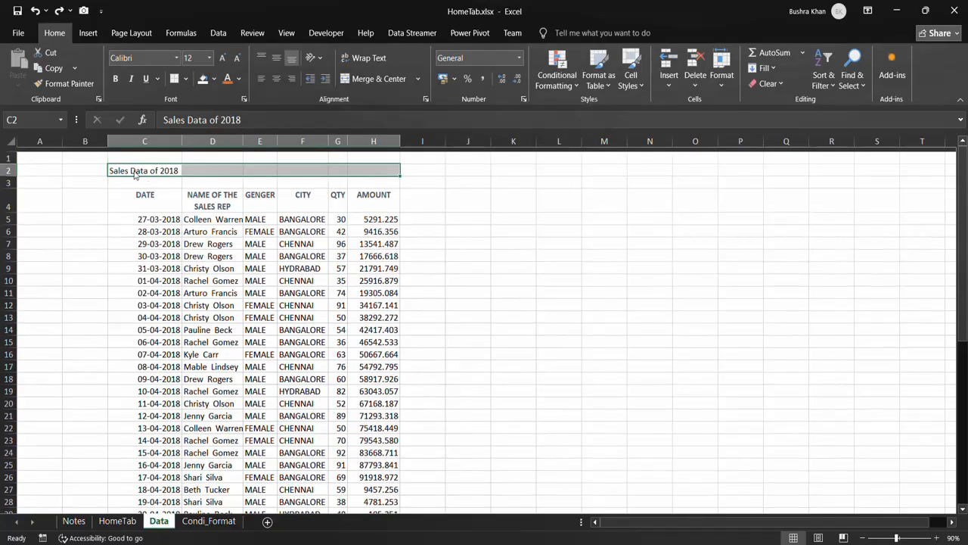
pyautogui.click(205, 348)
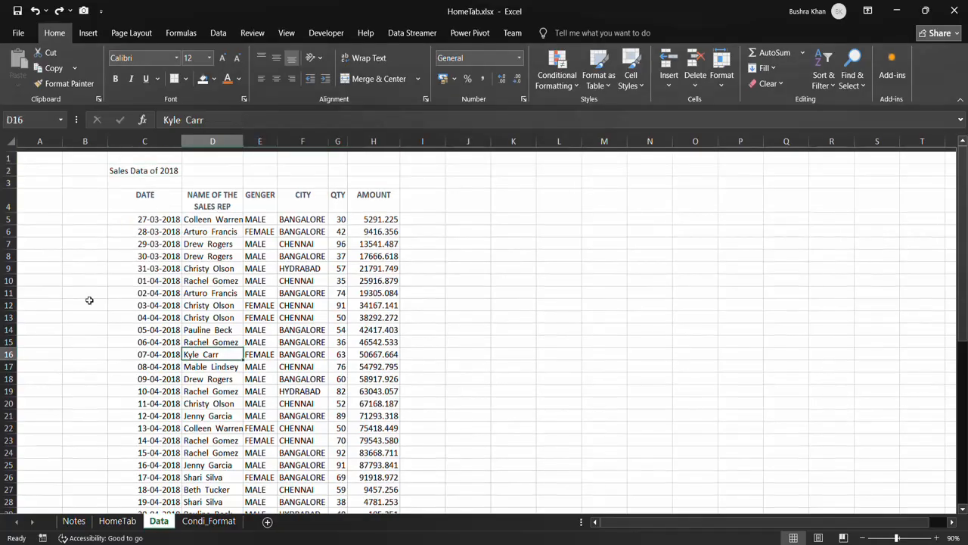
pyautogui.moveTo(121, 180); pyautogui.dragTo(387, 178)
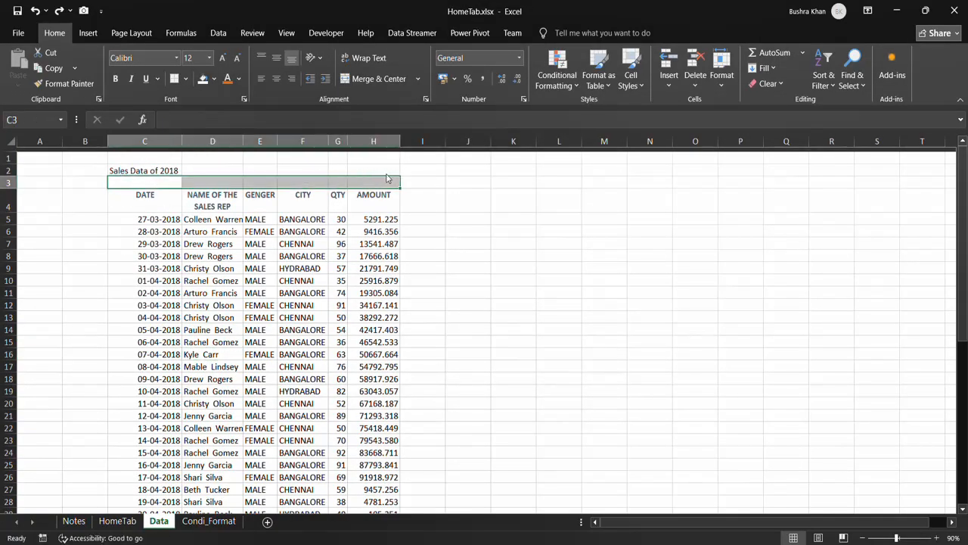
pyautogui.click(151, 171)
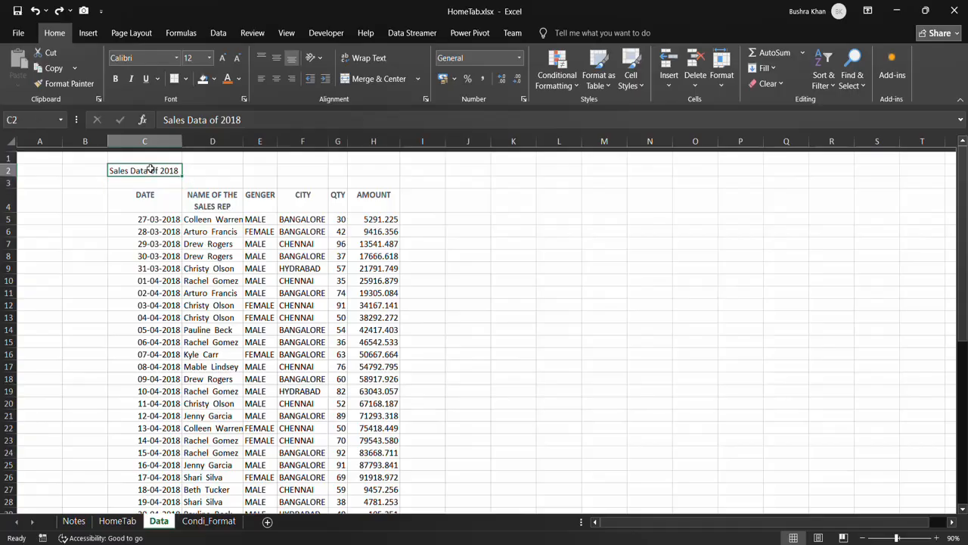
pyautogui.click(9, 180)
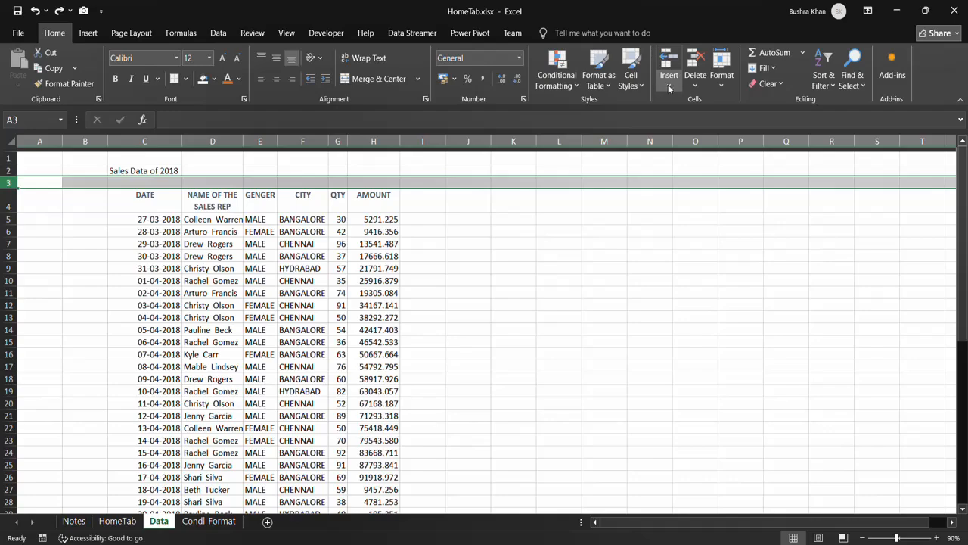
pyautogui.click(670, 85)
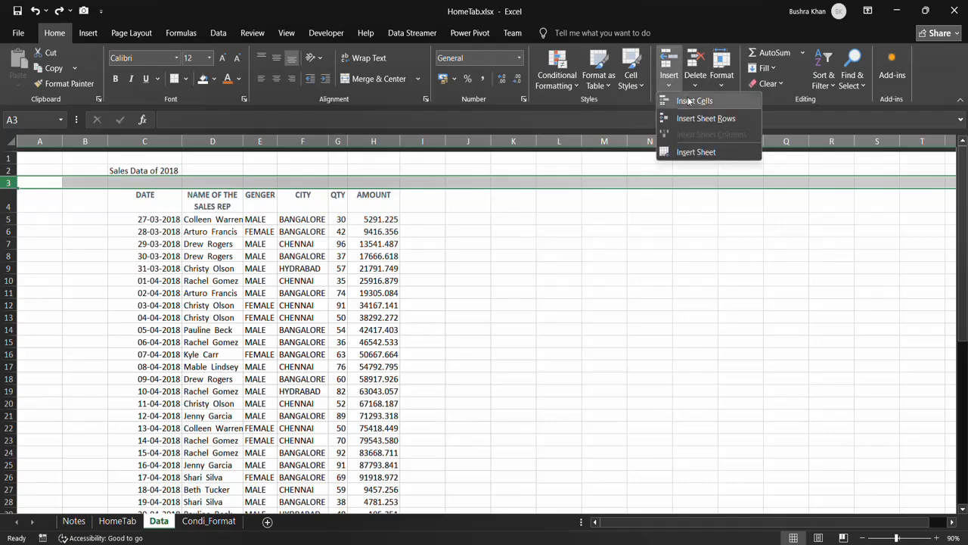
pyautogui.click(691, 101)
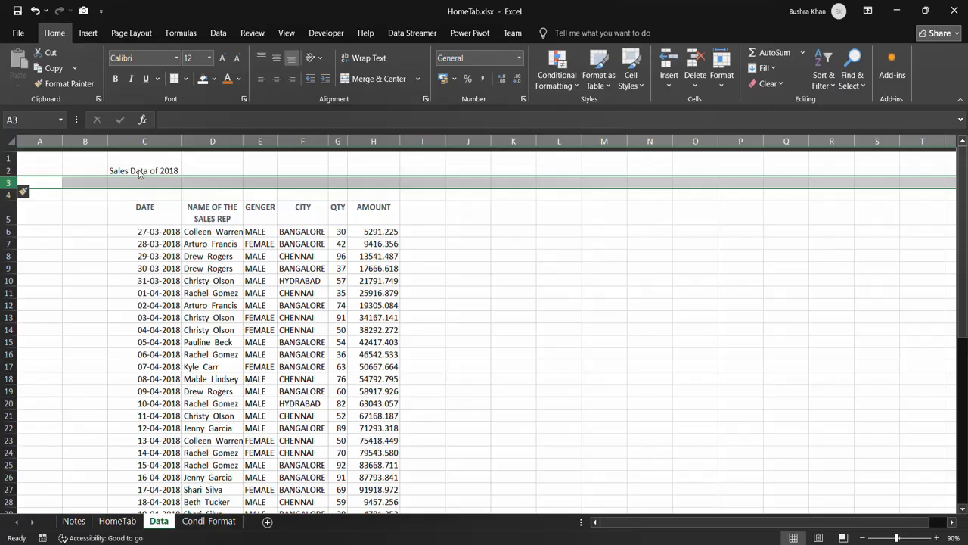
# Step: Merge and center the "Sales Data of 2018" title across cells C2:H3
pyautogui.click(140, 228)
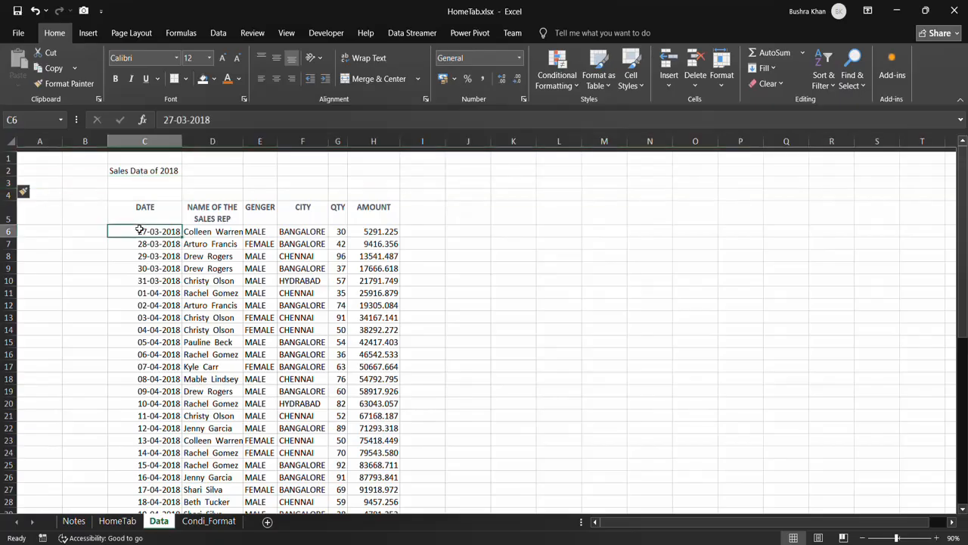
pyautogui.click(140, 183)
pyautogui.moveTo(140, 181); pyautogui.dragTo(388, 183)
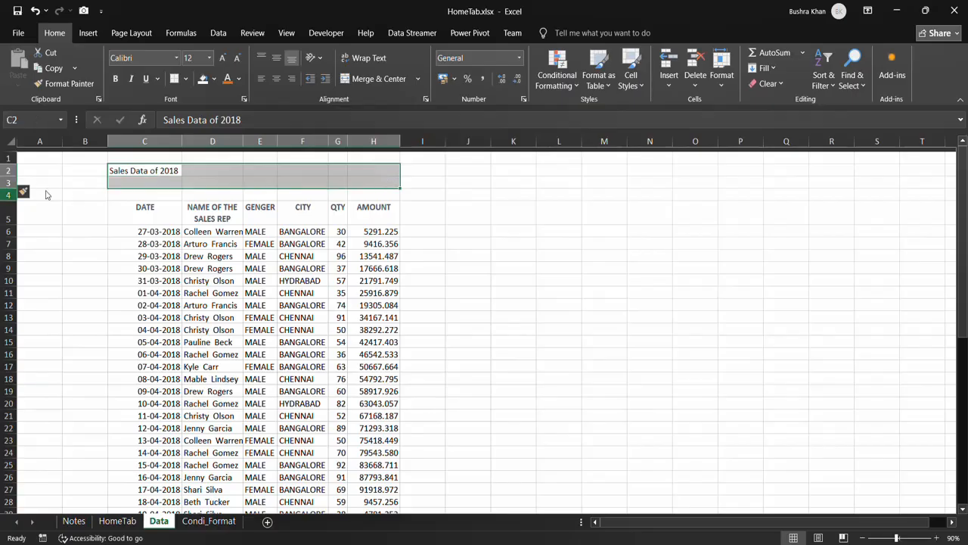
pyautogui.click(370, 82)
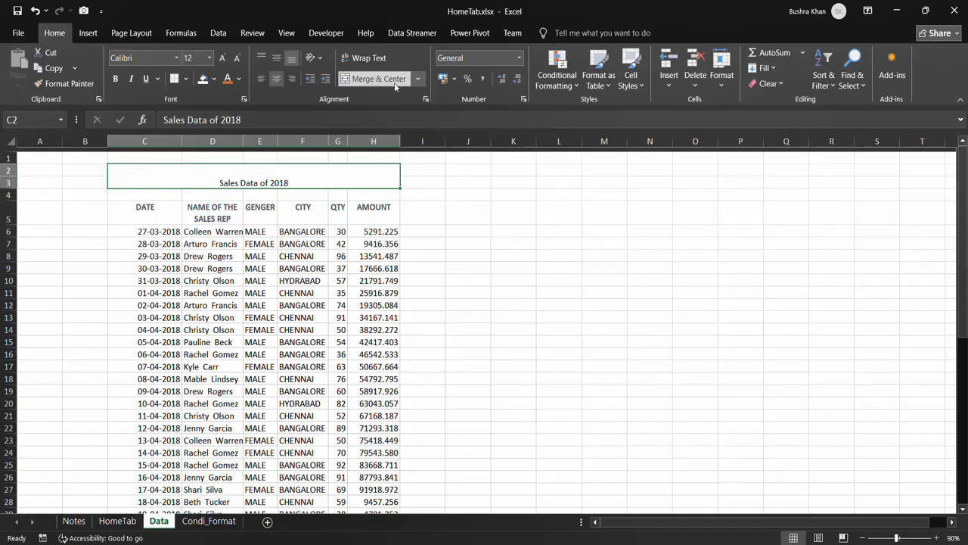
# Step: Try middle, top and bottom vertical alignment on the merged title
pyautogui.keyDown('ctrl'); pyautogui.scroll(3, 247, 183); pyautogui.keyUp('ctrl')
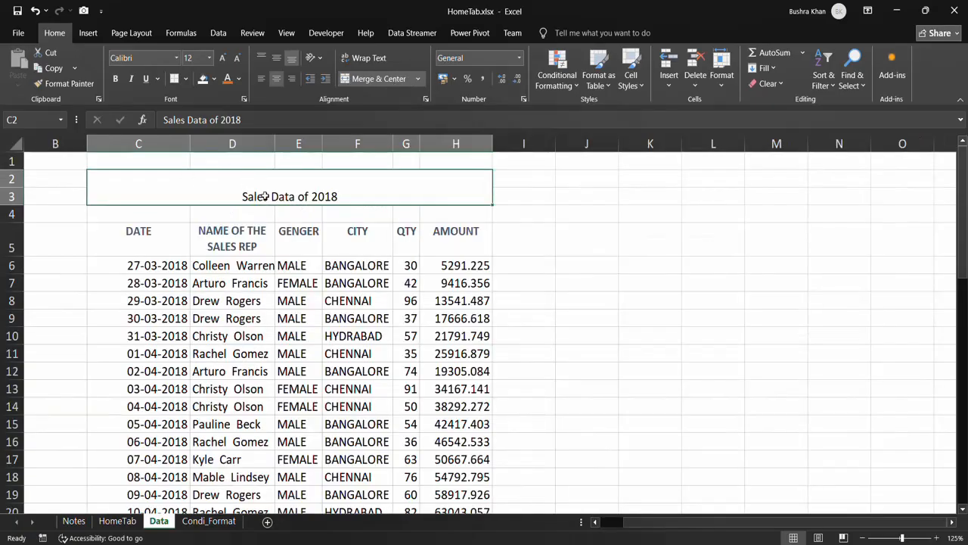
pyautogui.click(276, 57)
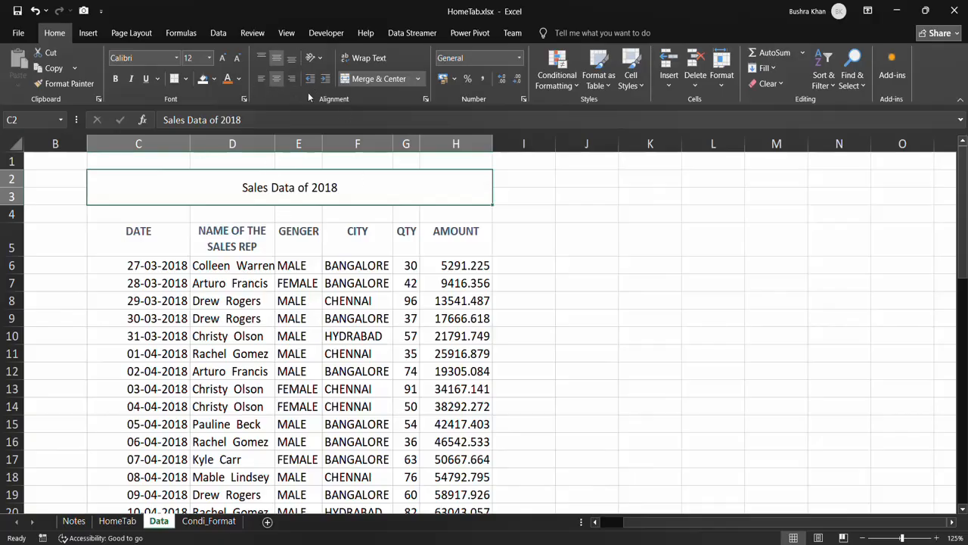
pyautogui.click(261, 58)
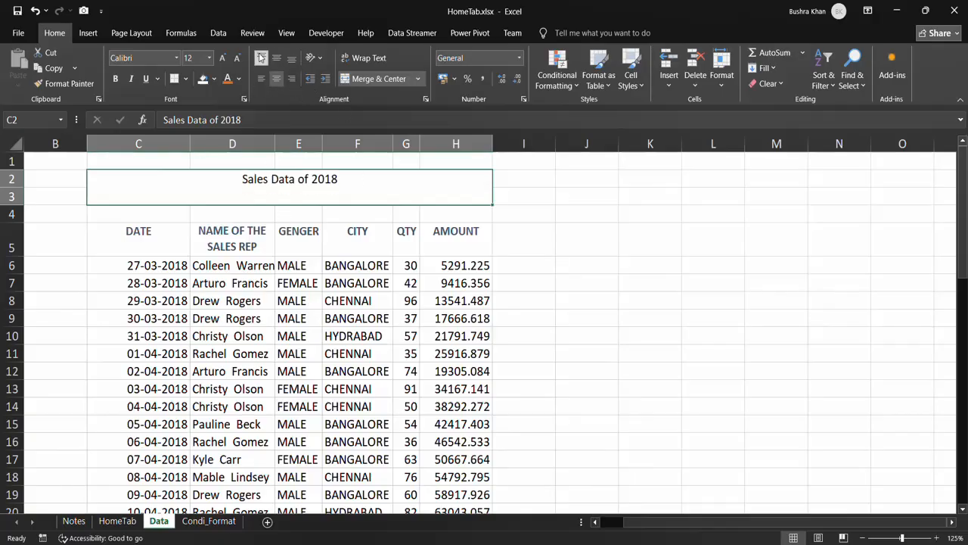
pyautogui.click(276, 61)
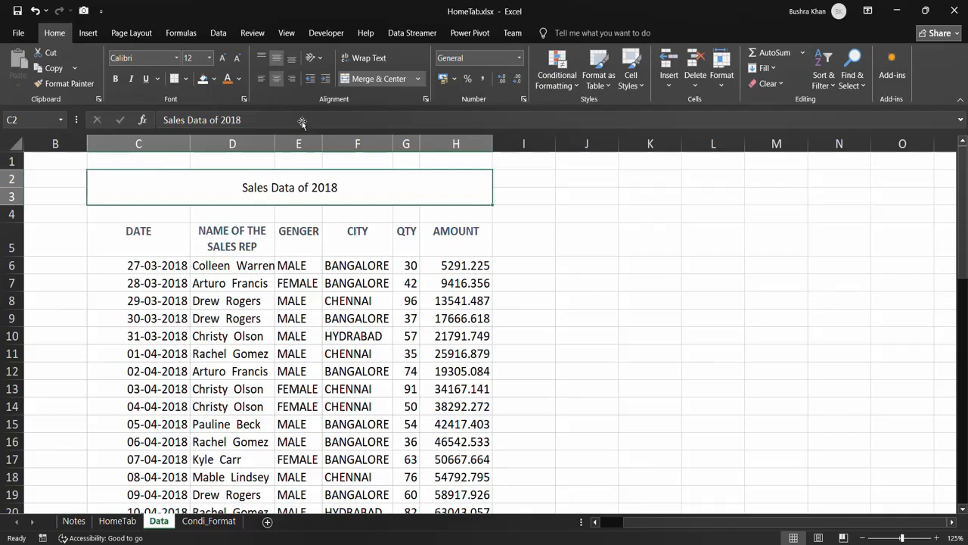
pyautogui.click(292, 61)
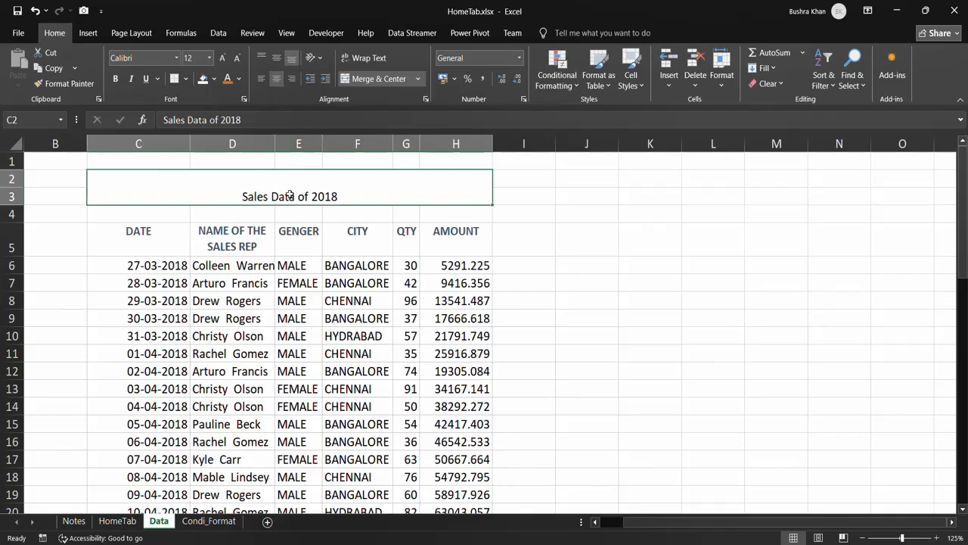
# Step: Try left and right alignment on the merged title, and settle on middle vertical and centered horizontal alignment
pyautogui.click(261, 78)
pyautogui.click(276, 79)
pyautogui.click(289, 79)
pyautogui.click(272, 59)
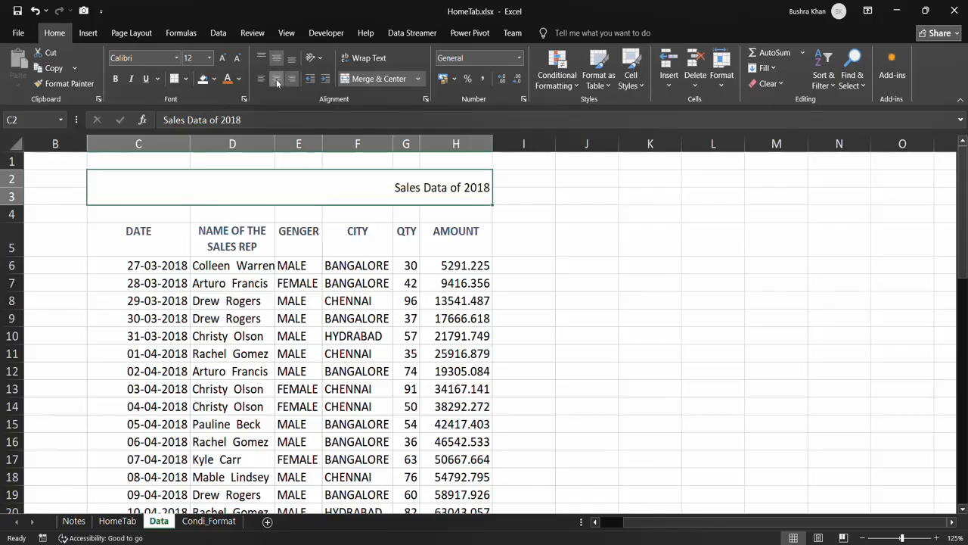
pyautogui.click(276, 79)
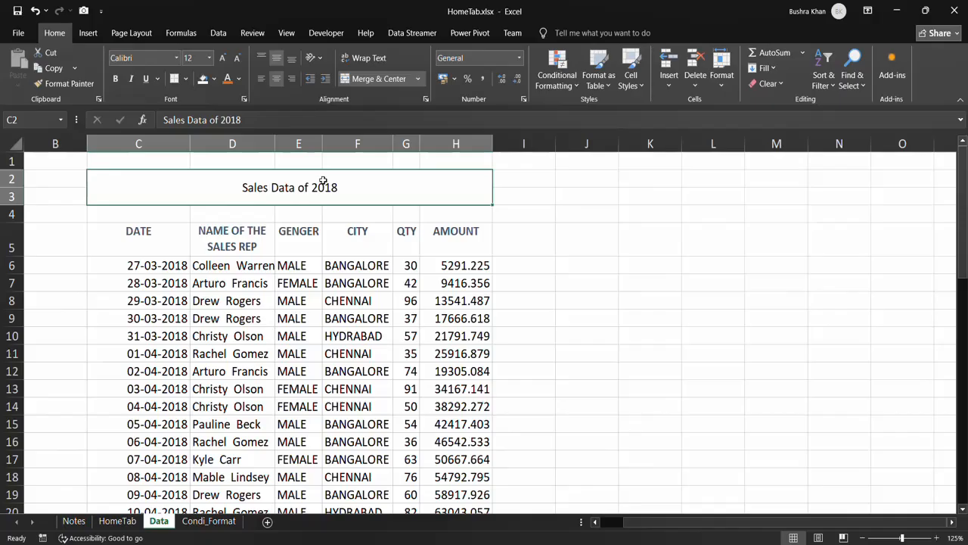
# Step: Set the title's font size to 24 and its font to Aptos Light
pyautogui.click(210, 59)
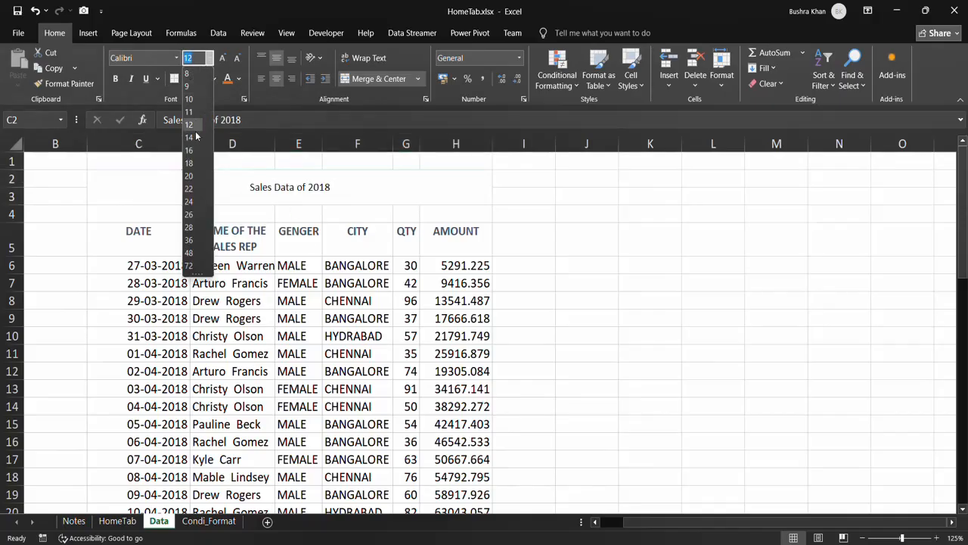
pyautogui.click(193, 191)
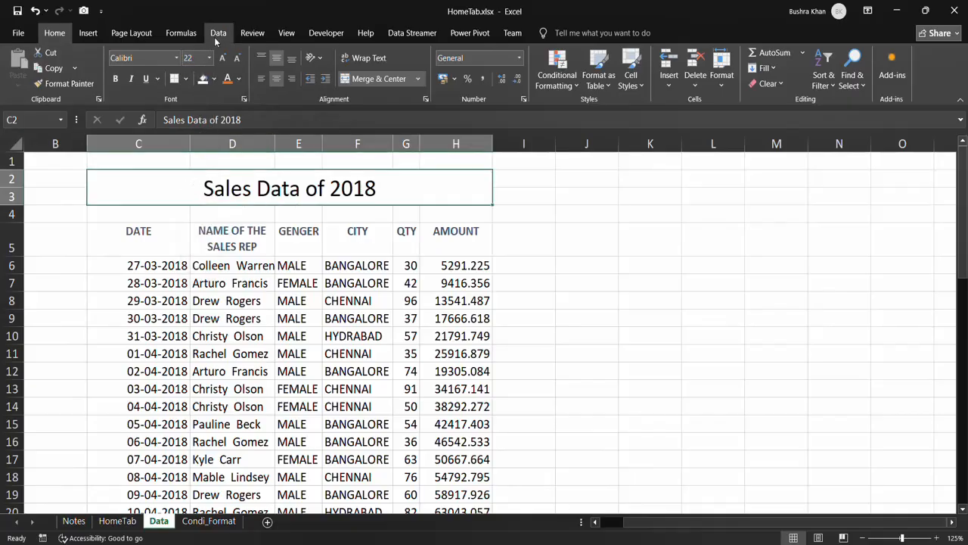
pyautogui.click(221, 59)
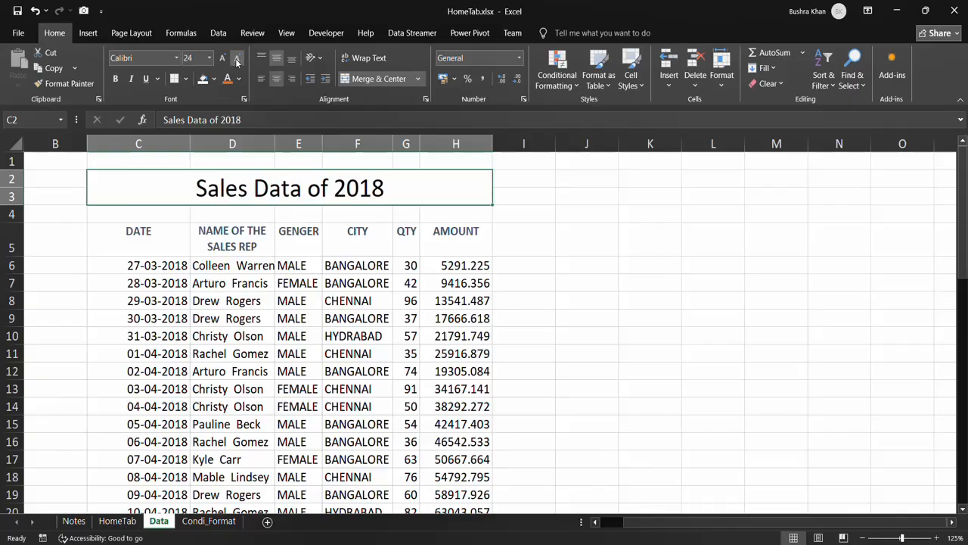
pyautogui.click(236, 59)
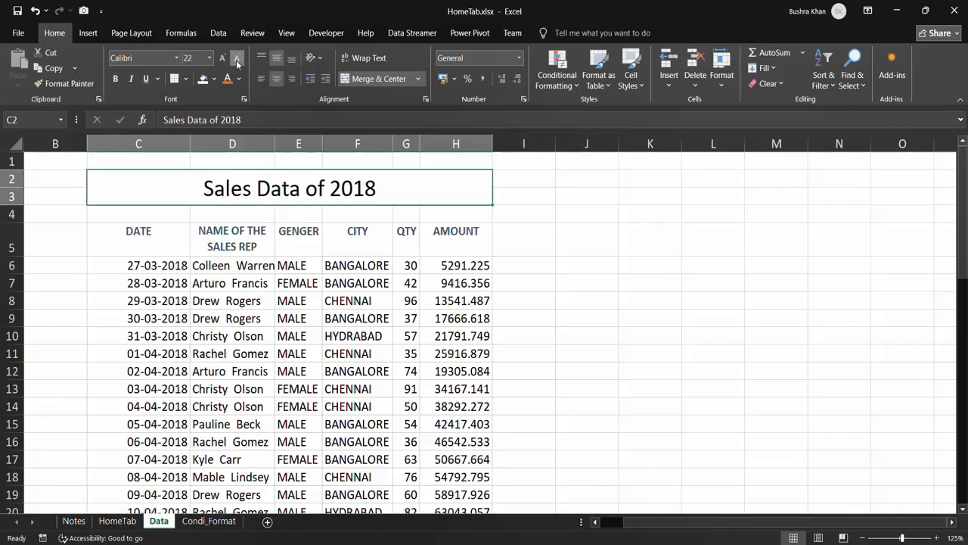
pyautogui.click(237, 59)
pyautogui.click(222, 59)
pyautogui.click(221, 59)
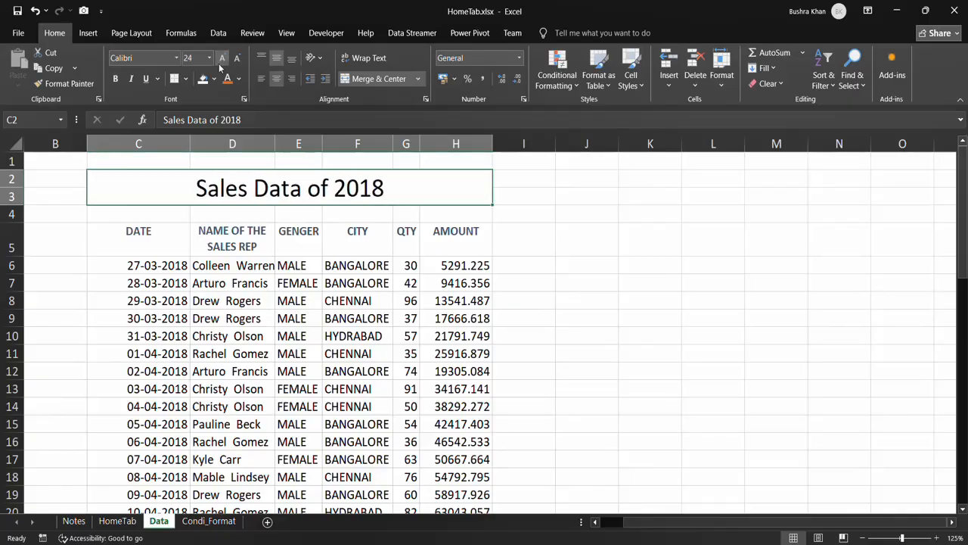
pyautogui.click(177, 61)
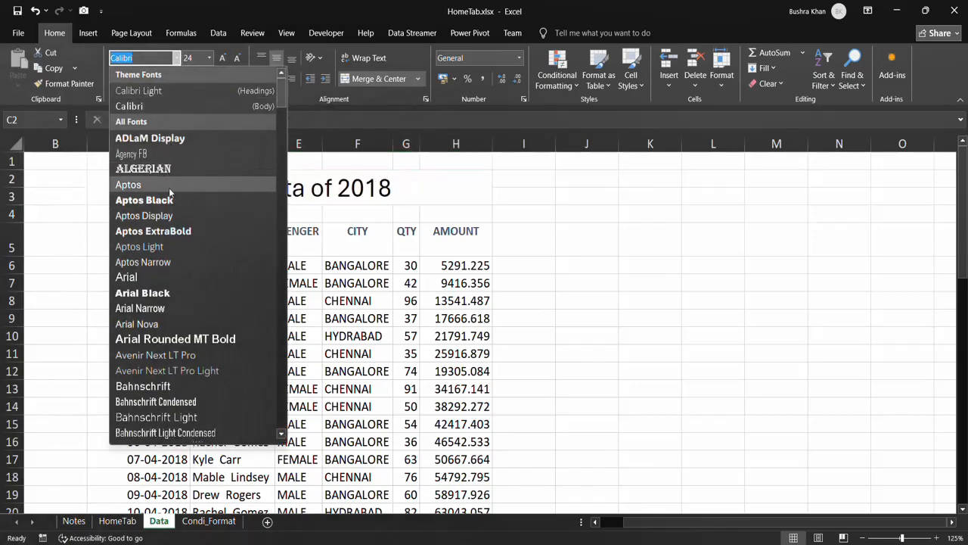
pyautogui.click(165, 249)
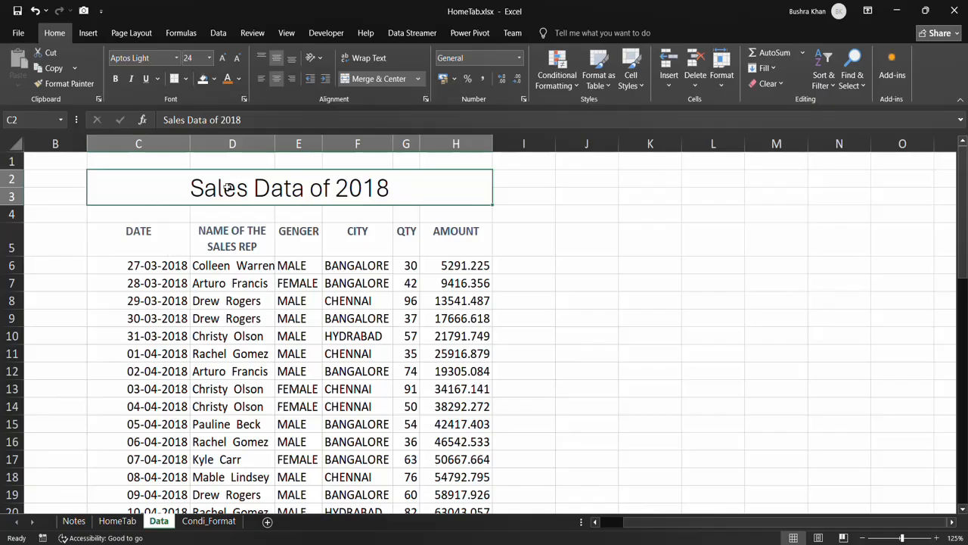
# Step: Try bold and italic on the merged title, and remove both formats
pyautogui.click(115, 80)
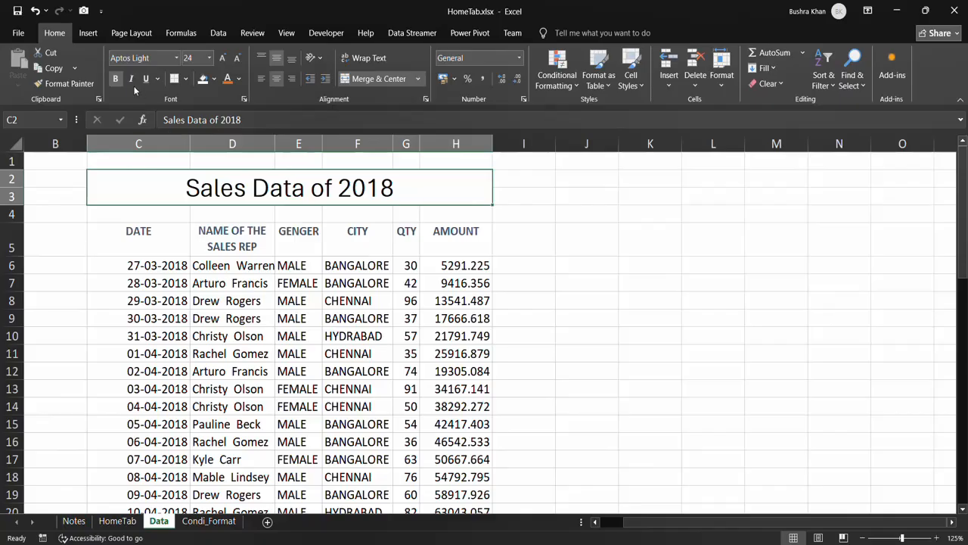
pyautogui.click(131, 79)
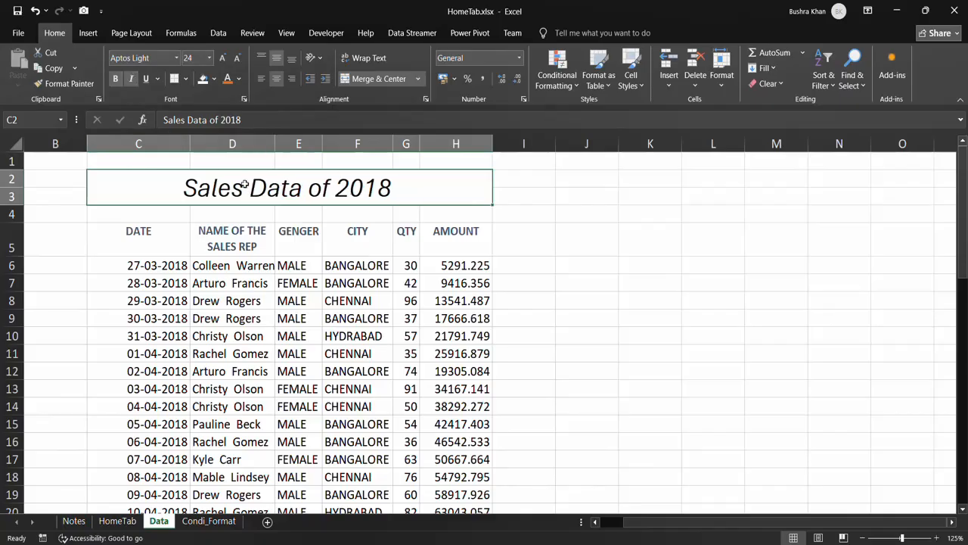
pyautogui.click(117, 80)
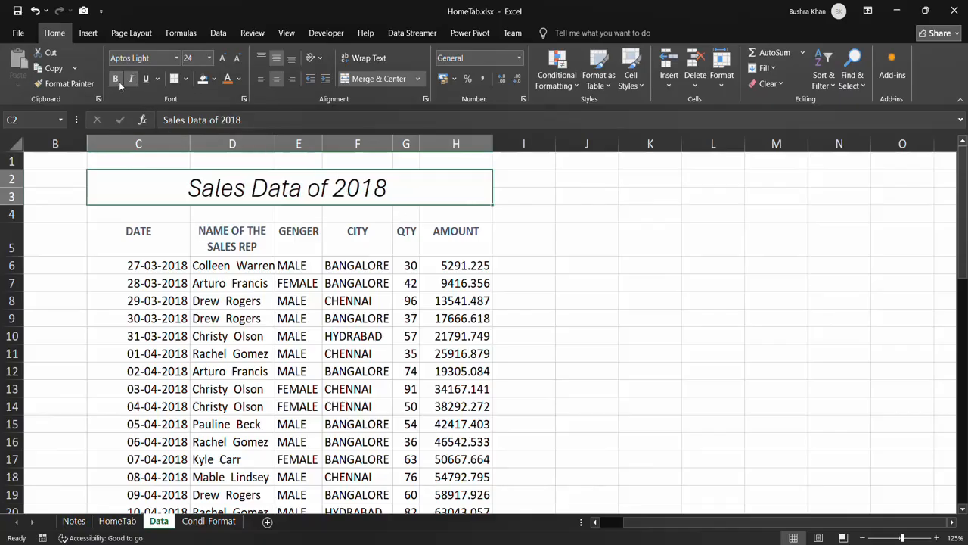
pyautogui.click(129, 80)
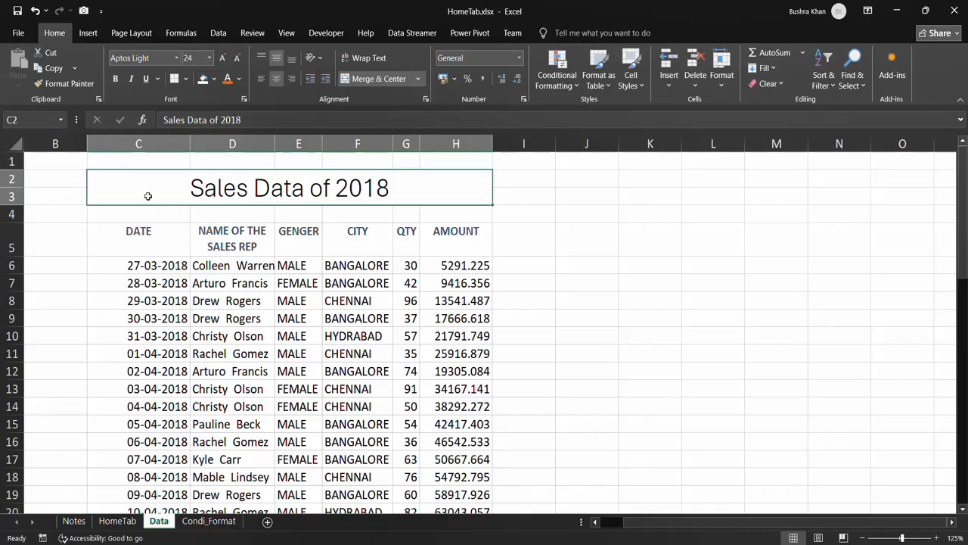
# Step: Toggle bold and italic on the merged title and leave it bold without italic
pyautogui.hotkey('ctrl', 'b')
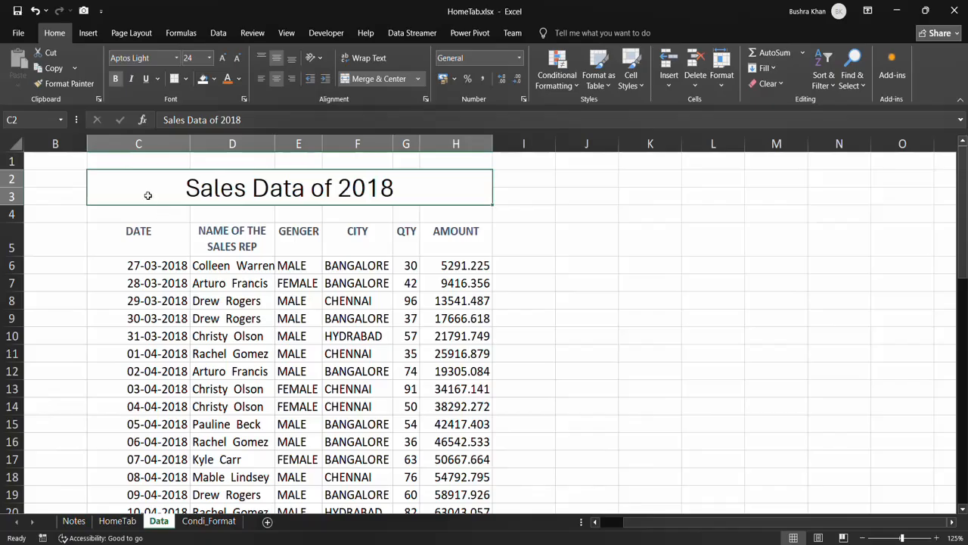
pyautogui.hotkey('ctrl', 'i')
pyautogui.rightClick(148, 196)
pyautogui.hotkey('ctrl', 'i')
pyautogui.click(327, 191)
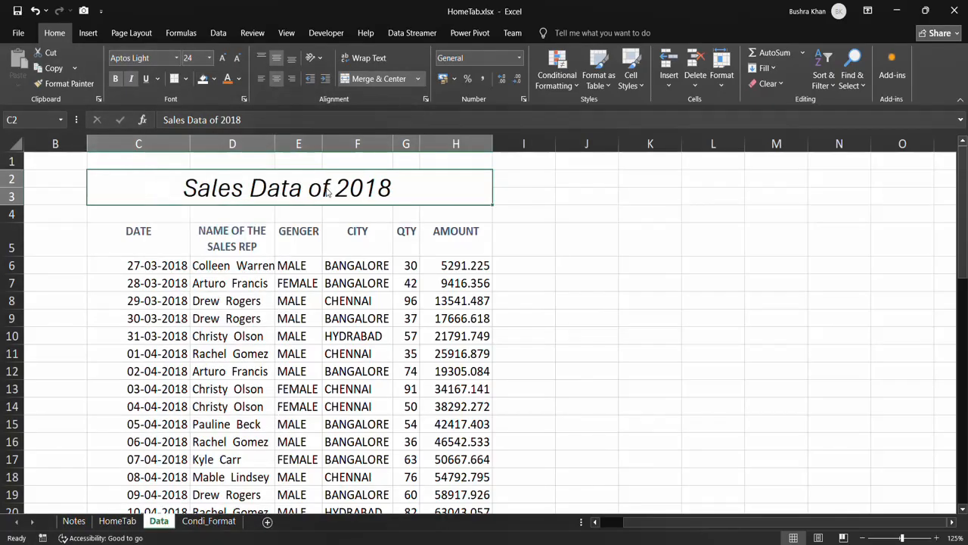
pyautogui.hotkey('ctrl', 'i')
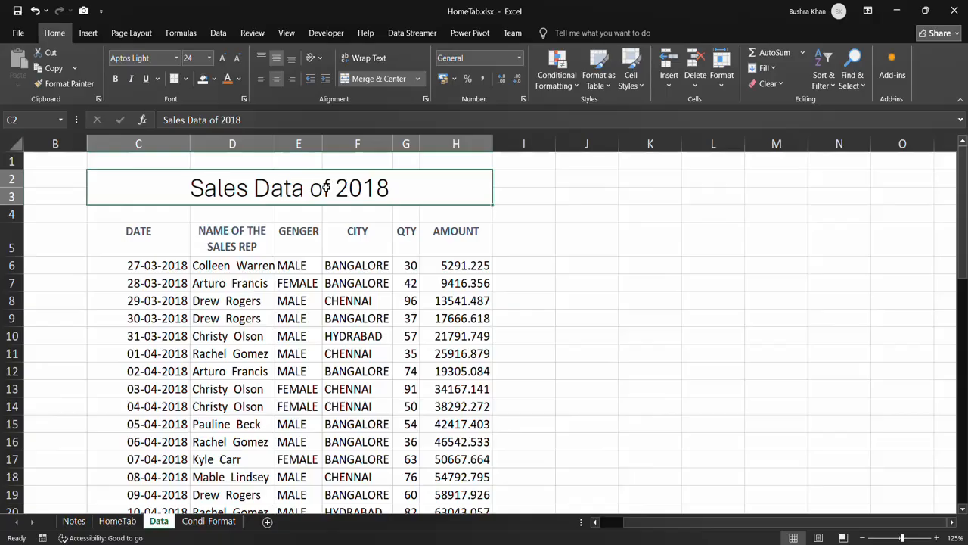
pyautogui.hotkey('ctrl', 'b')
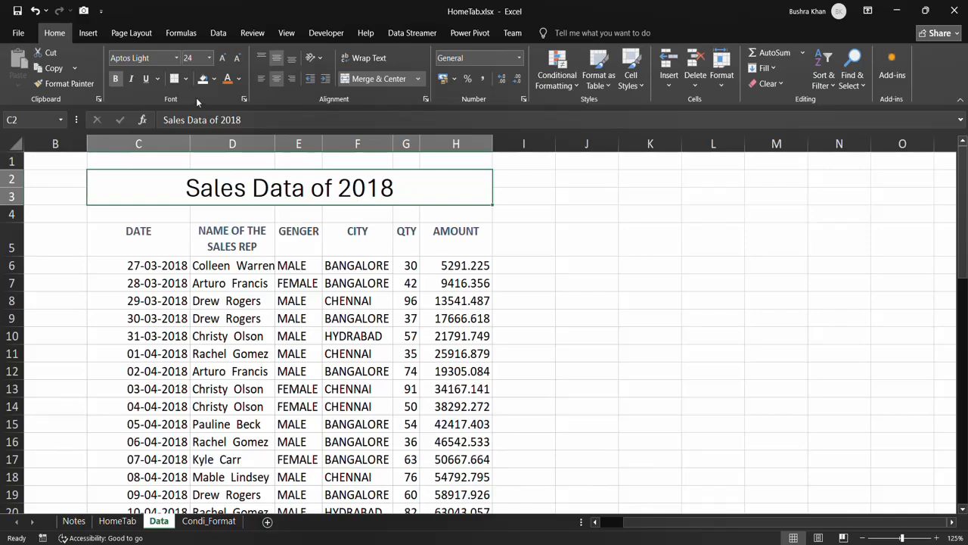
# Step: Fill the merged title cell with a lighter shade of the blue theme color
pyautogui.click(214, 78)
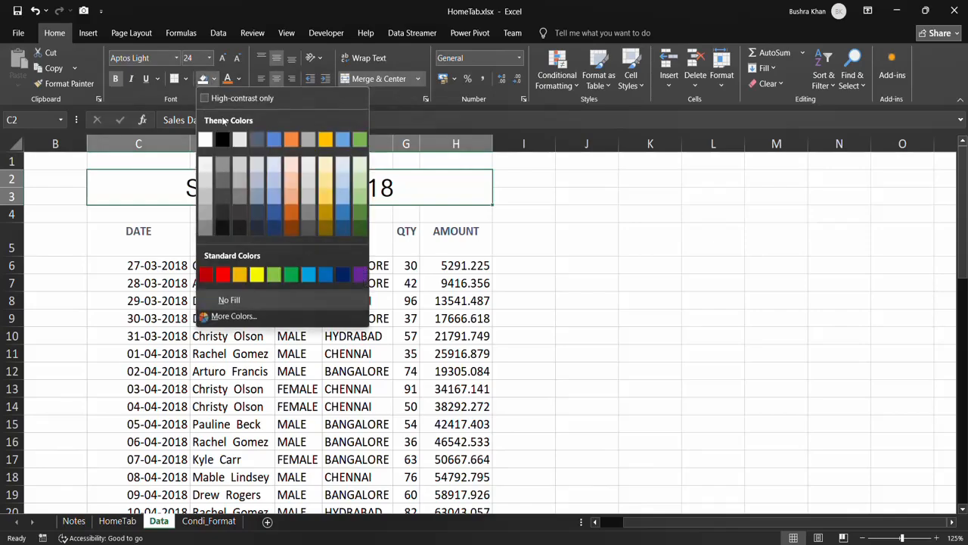
pyautogui.click(276, 198)
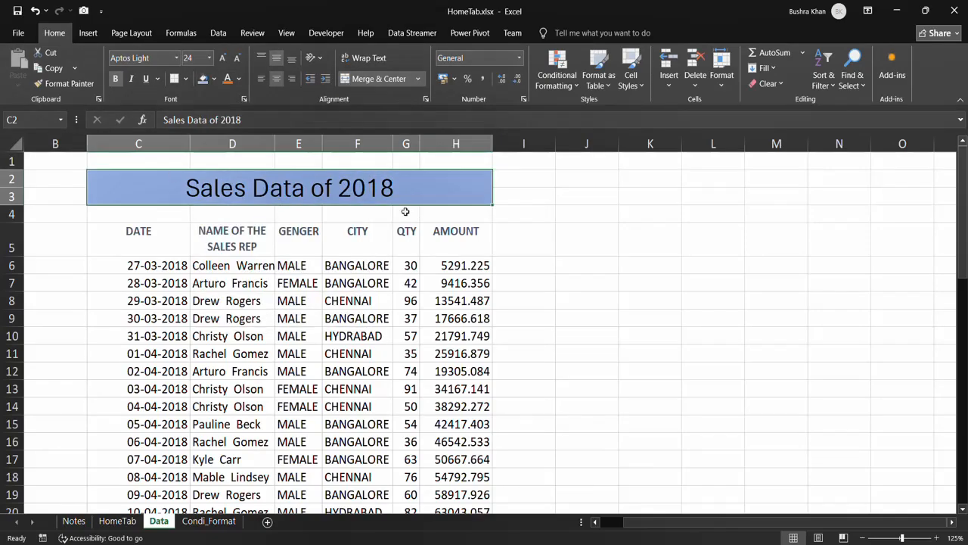
# Step: Set the merged title's font color to the darkest shade of the blue theme color
pyautogui.click(238, 80)
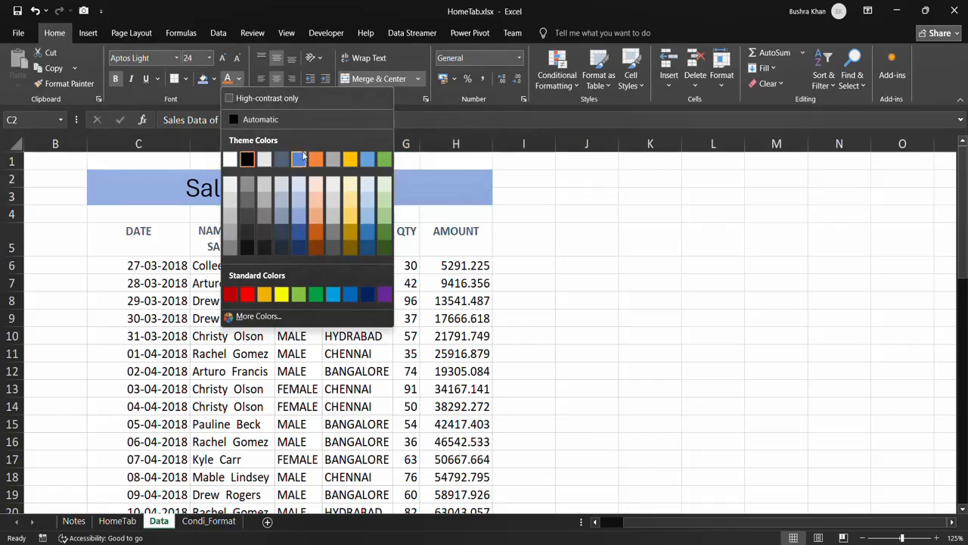
pyautogui.click(298, 248)
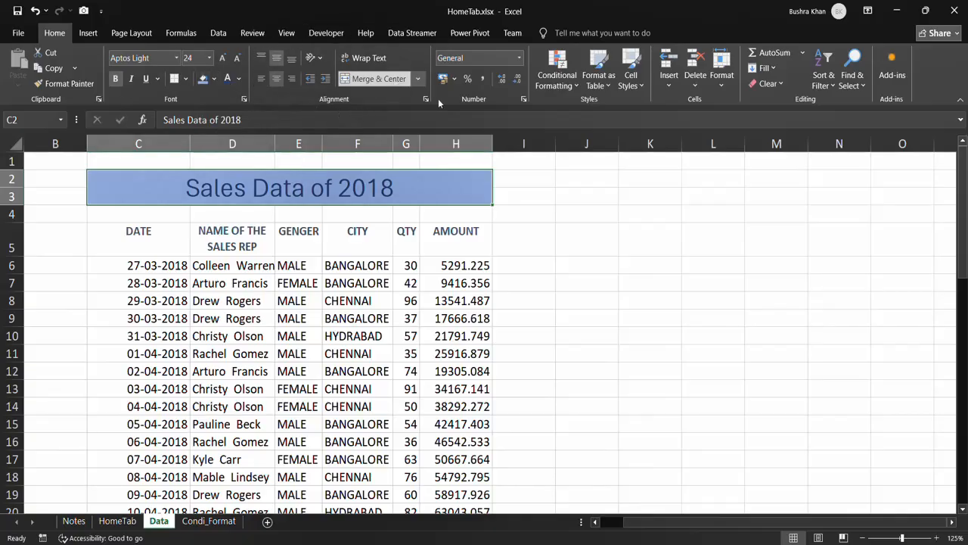
pyautogui.click(586, 191)
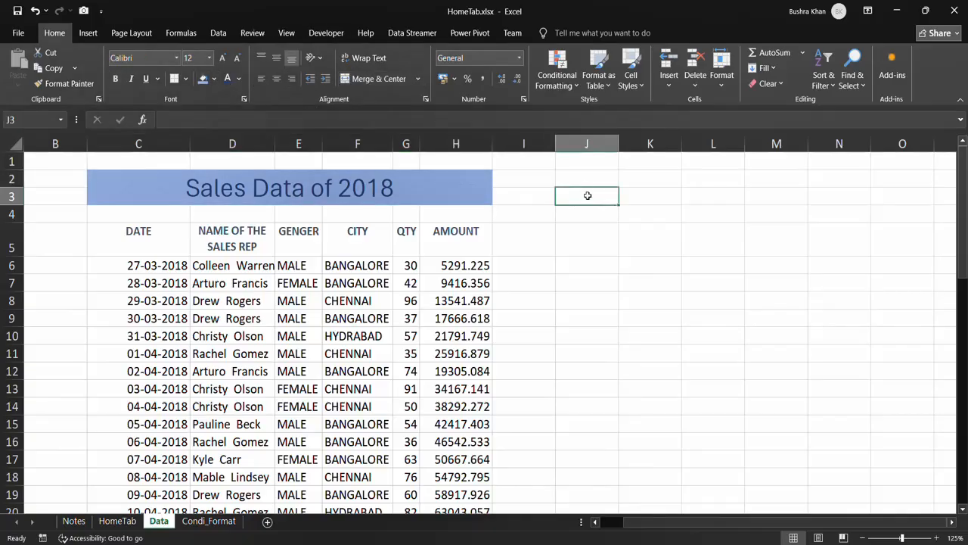
# Step: Try to merge and center cells J3:M3 as a horizontal merge example
pyautogui.moveTo(587, 195); pyautogui.dragTo(746, 205)
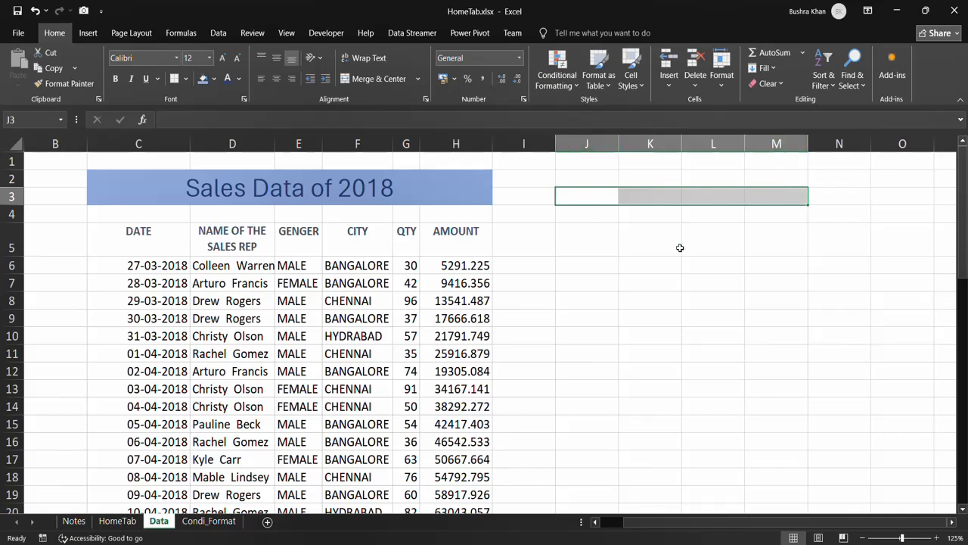
pyautogui.click(706, 270)
pyautogui.moveTo(756, 196); pyautogui.dragTo(583, 191)
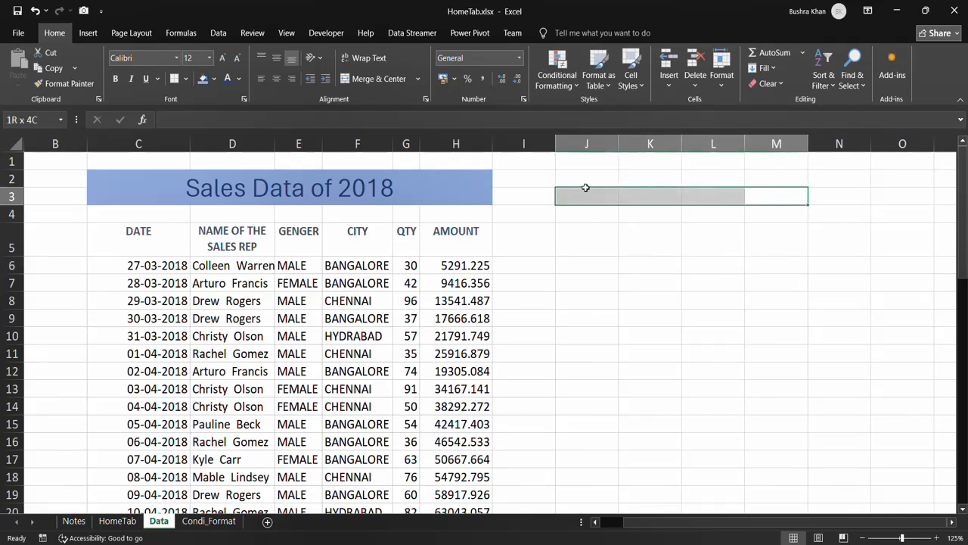
pyautogui.click(393, 79)
pyautogui.click(710, 287)
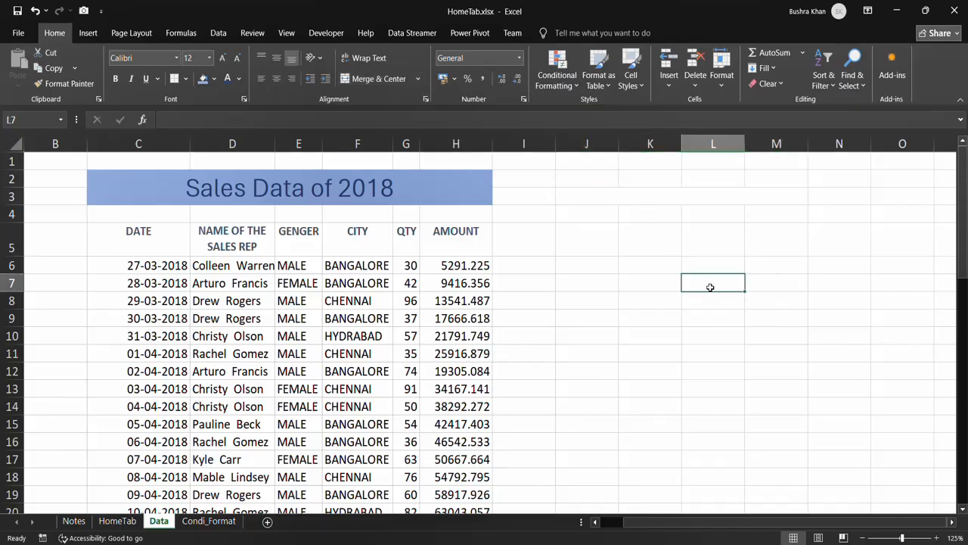
# Step: Merge and center cells L3:L15 and enter "my first col" in the merged cell
pyautogui.click(704, 194)
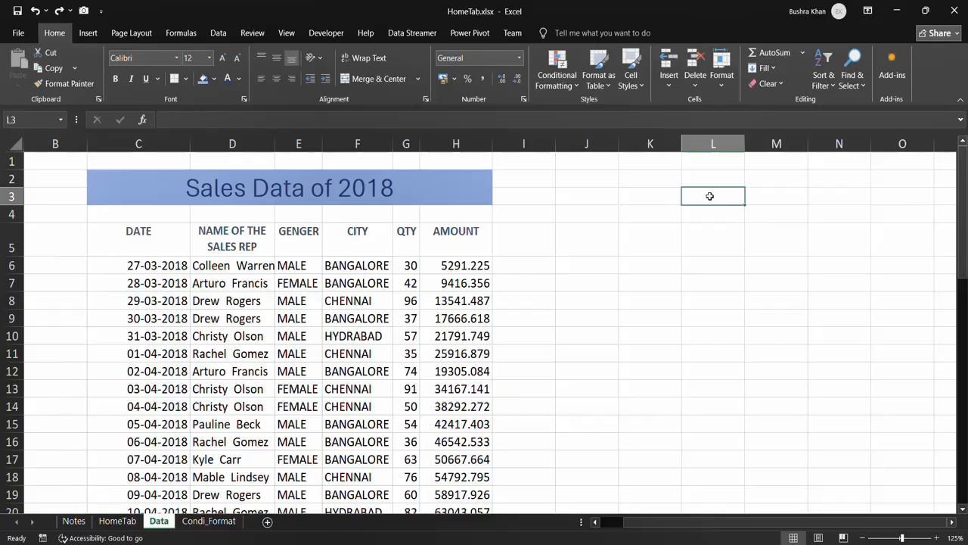
pyautogui.moveTo(710, 196); pyautogui.dragTo(705, 417)
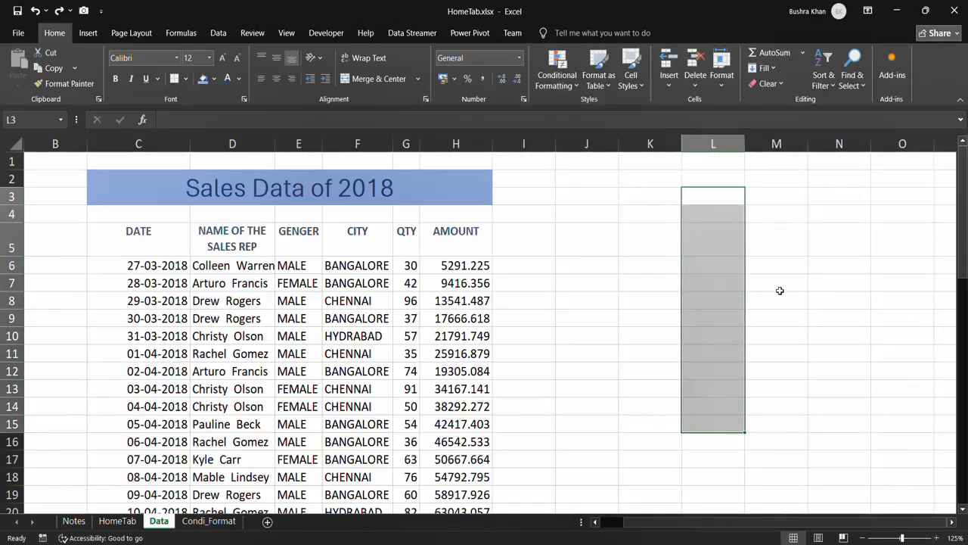
pyautogui.click(376, 80)
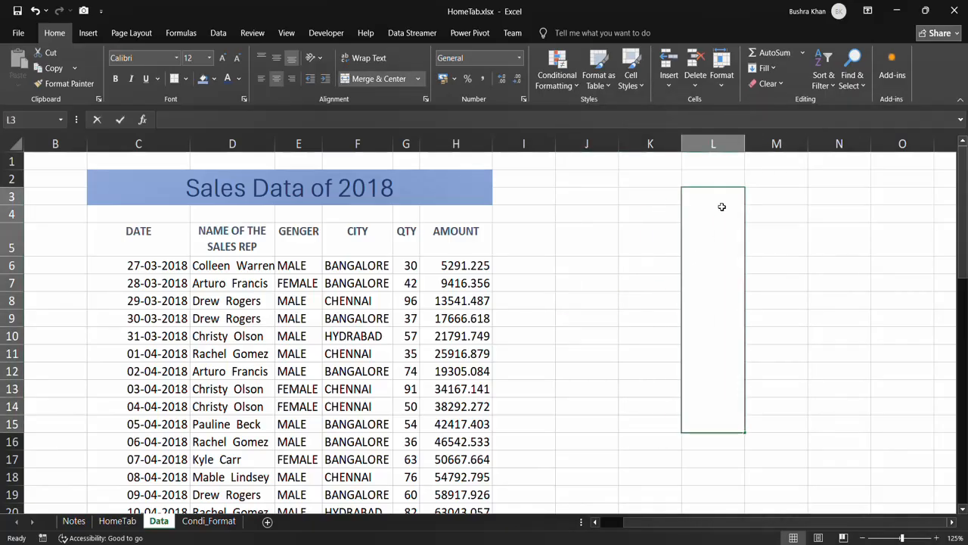
pyautogui.write('my first col')
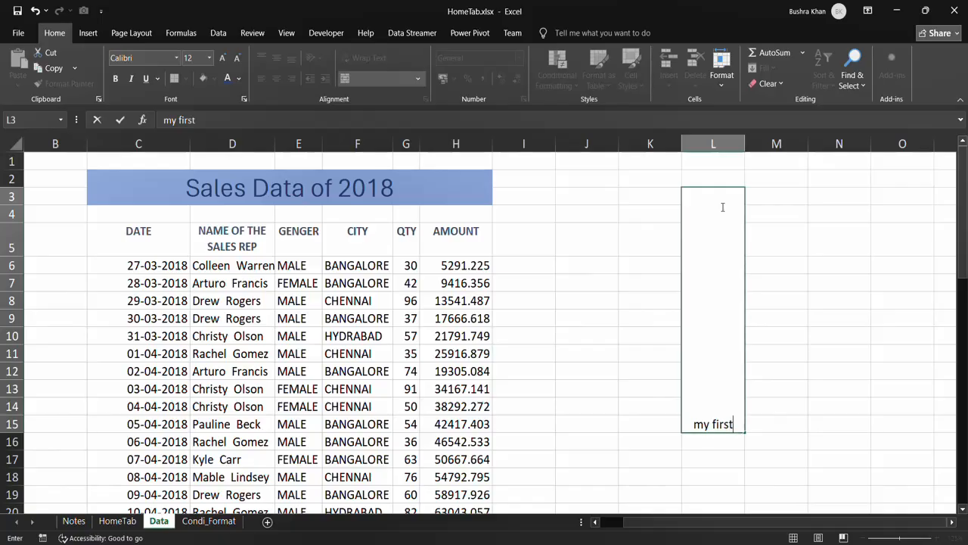
pyautogui.click(667, 367)
# Step: Apply the Vertical Text orientation to the merged L3:L15 cell and middle-align its text
pyautogui.click(715, 409)
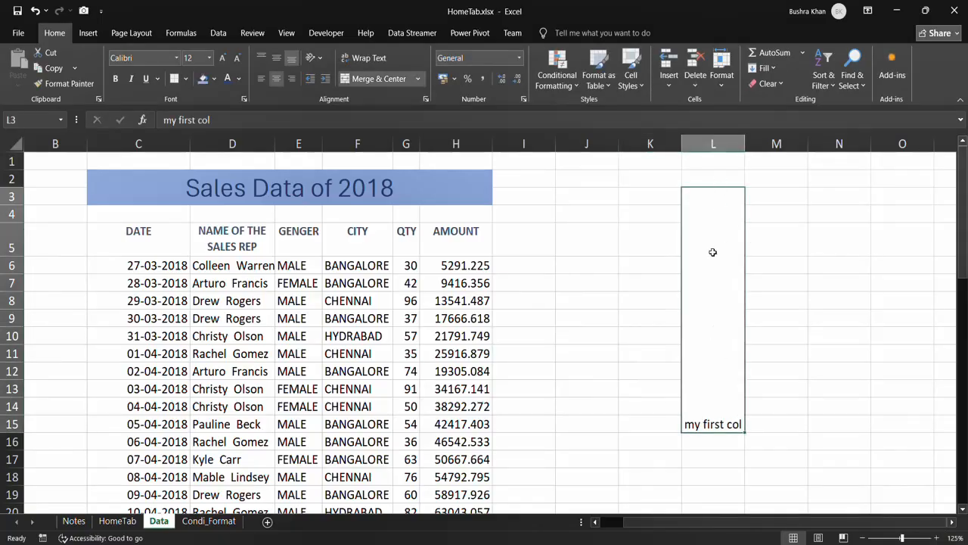
pyautogui.click(314, 58)
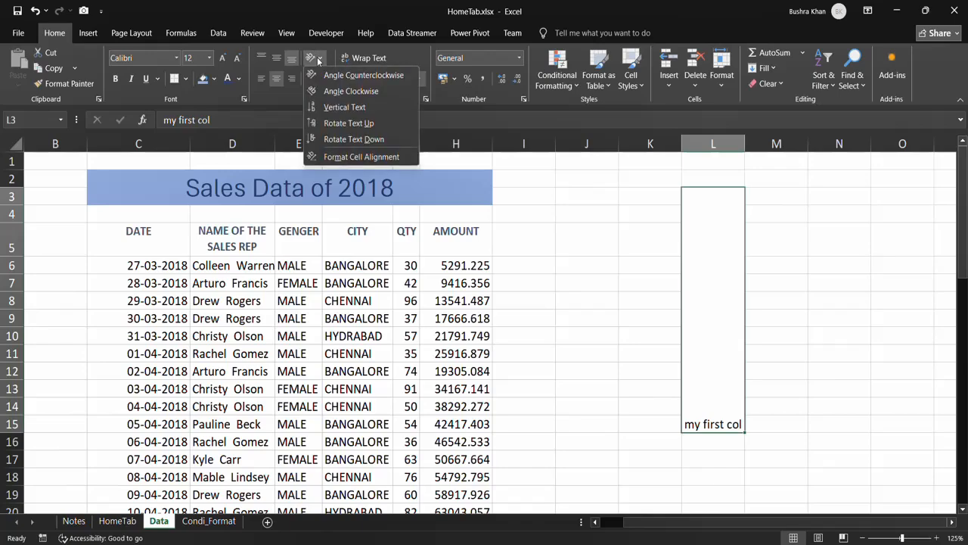
pyautogui.click(340, 107)
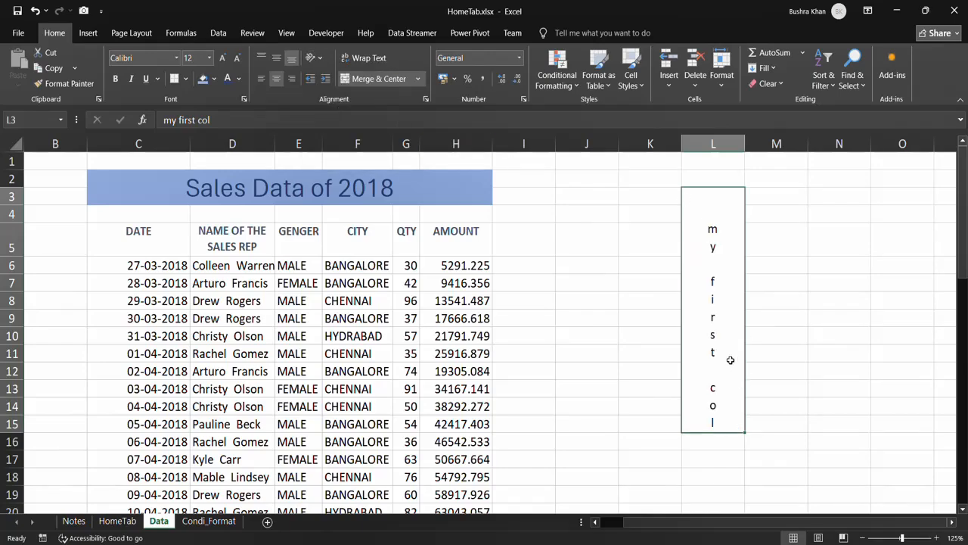
pyautogui.click(277, 60)
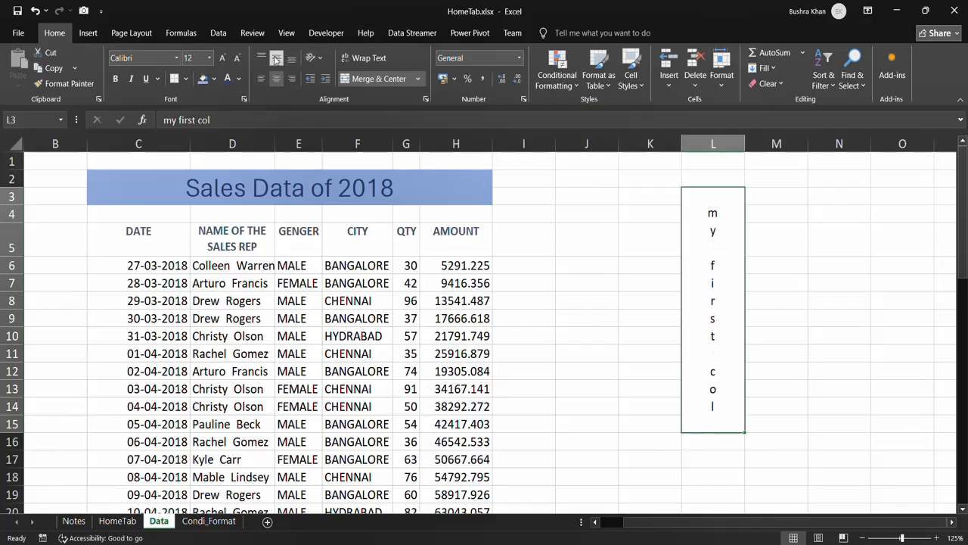
# Step: Increase the merged L3:L15 cell's font size to 14 and fill it with the title's blue shade
pyautogui.click(225, 62)
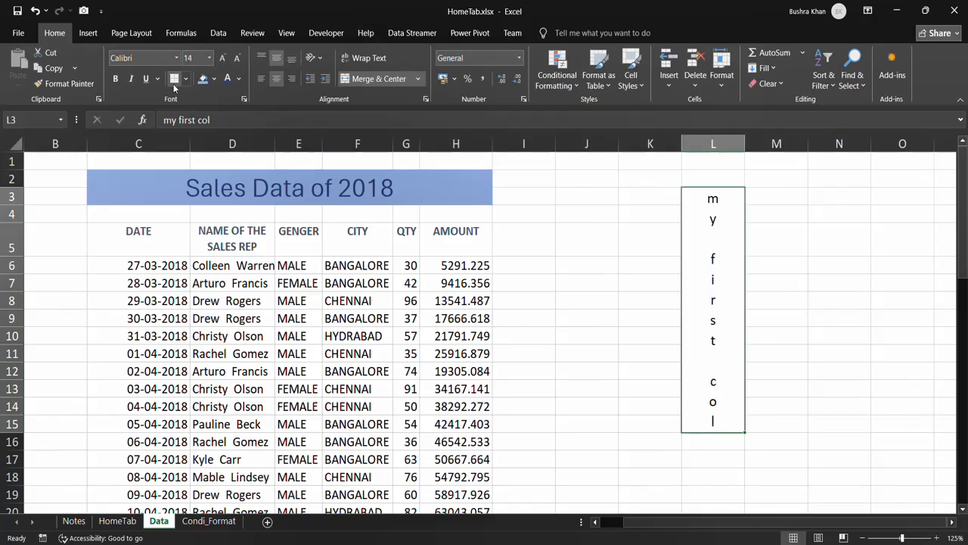
pyautogui.click(202, 79)
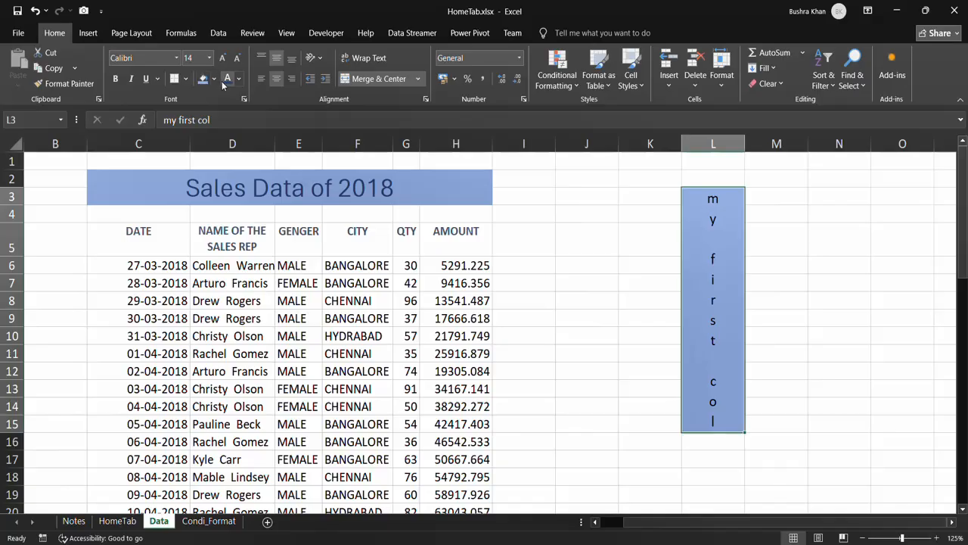
# Step: Try All Borders on the sales table from the header row down to row 53
pyautogui.scroll(-2, 620, 292)
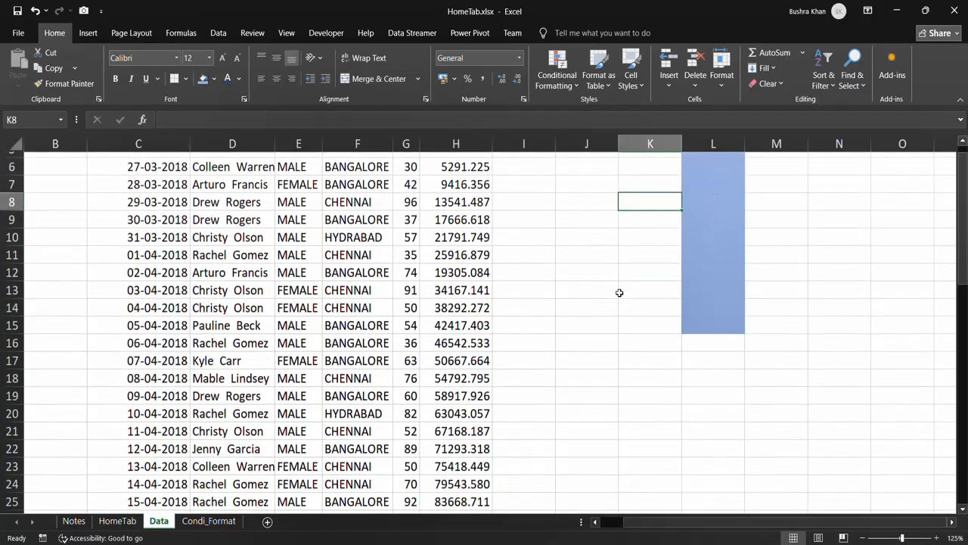
pyautogui.scroll(1, 620, 292)
pyautogui.hscroll(-1, 619, 292)
pyautogui.scroll(1, 619, 293)
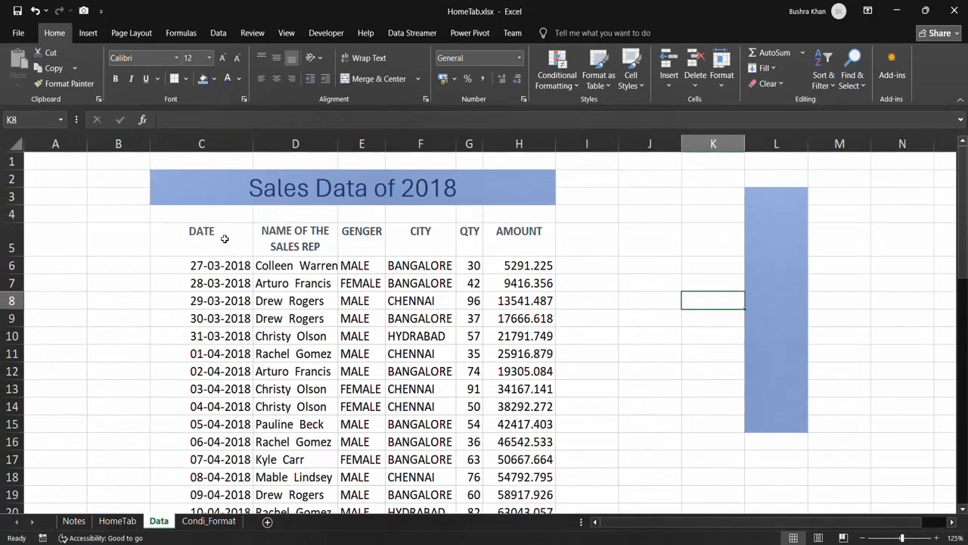
pyautogui.click(200, 234)
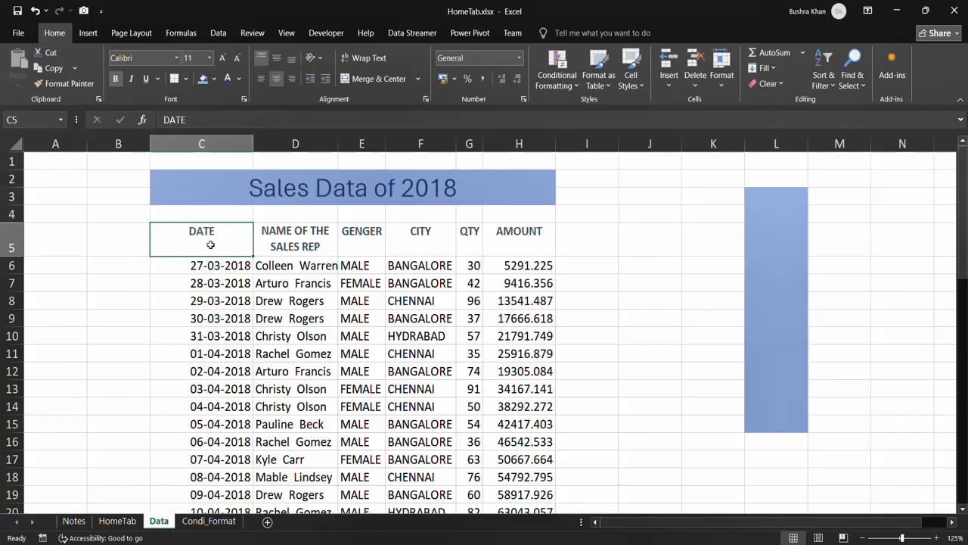
pyautogui.hotkey('ctrl', 'shift', 'Right')
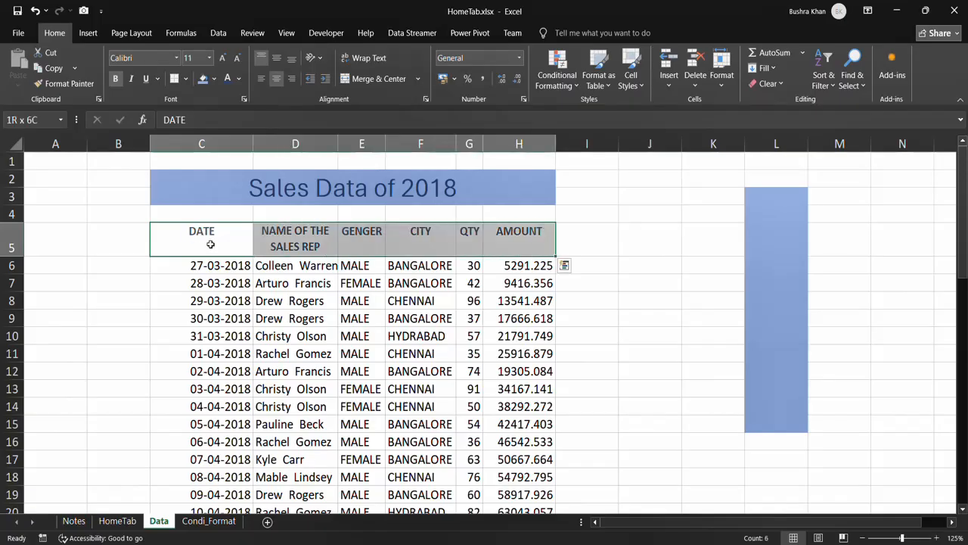
pyautogui.hotkey('ctrl', 'shift', 'Down')
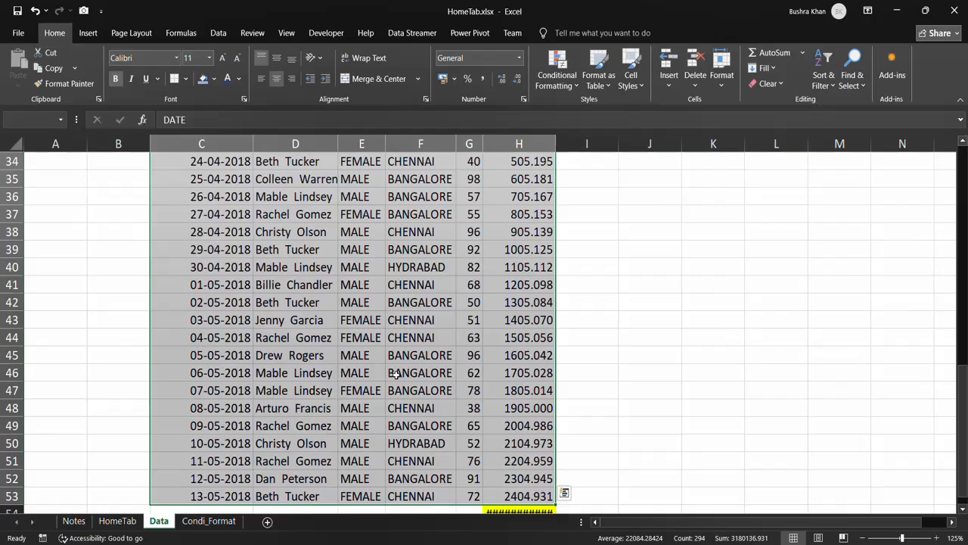
pyautogui.scroll(2, 382, 292)
pyautogui.scroll(9, 382, 292)
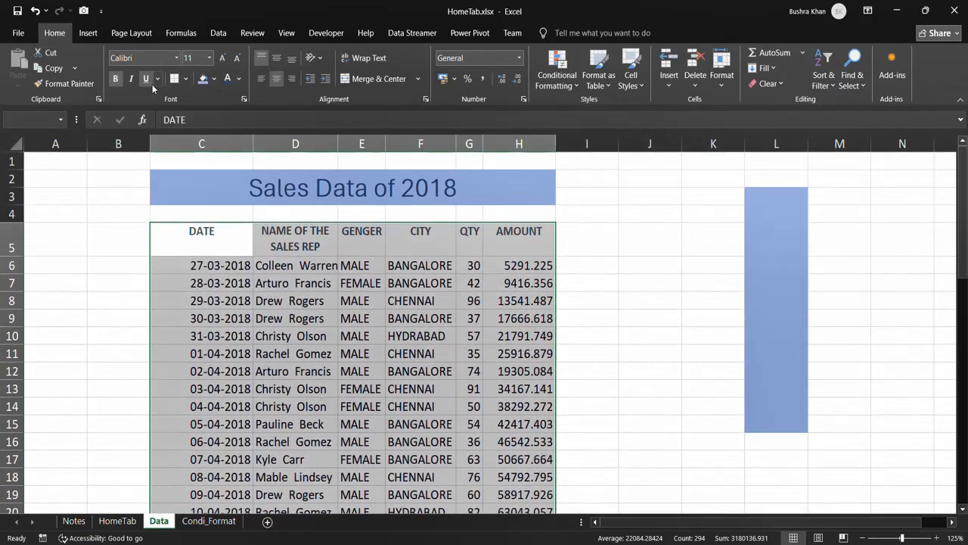
pyautogui.click(186, 79)
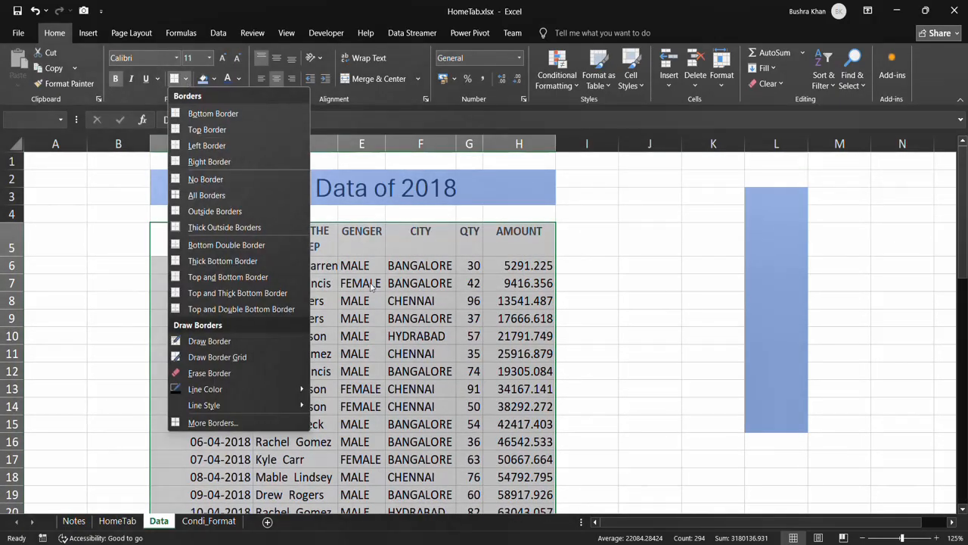
pyautogui.click(209, 195)
pyautogui.scroll(-2, 344, 300)
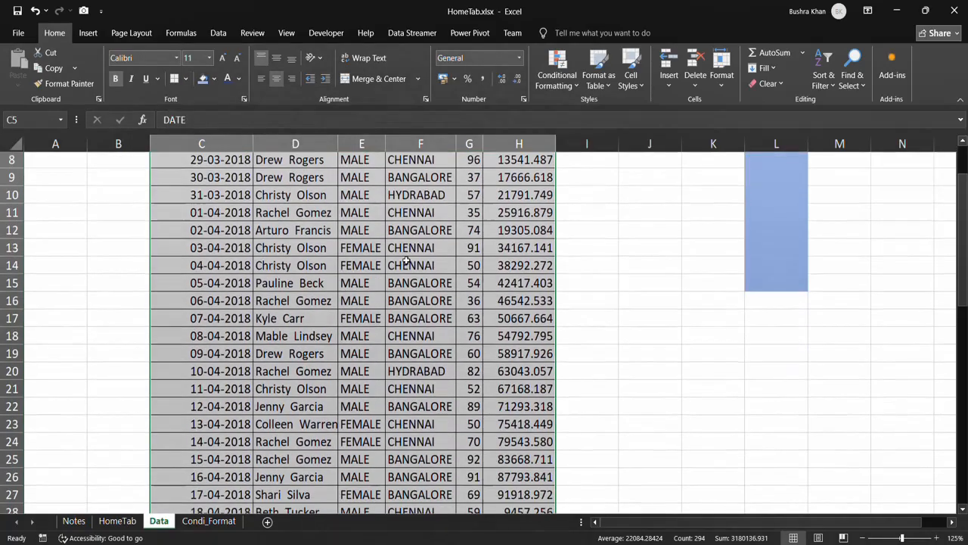
pyautogui.click(396, 302)
pyautogui.scroll(2, 396, 302)
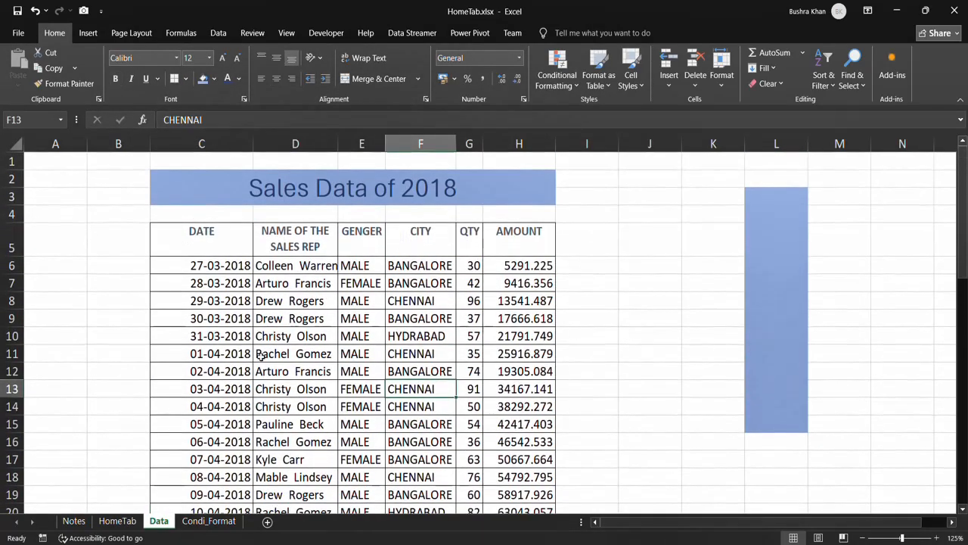
# Step: Apply All Borders to the whole sales data table, starting from the DATE header
pyautogui.click(209, 240)
pyautogui.hotkey('ctrl', 'a')
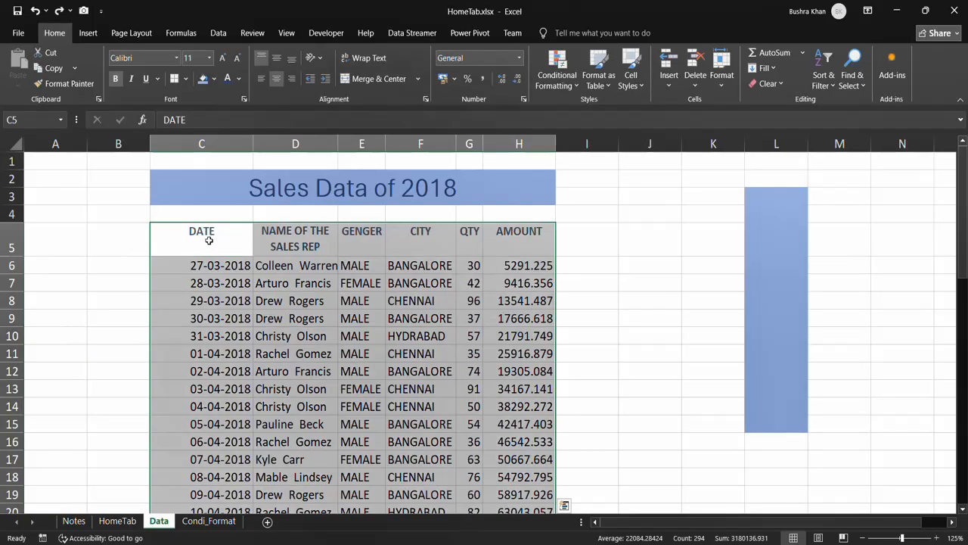
pyautogui.click(185, 78)
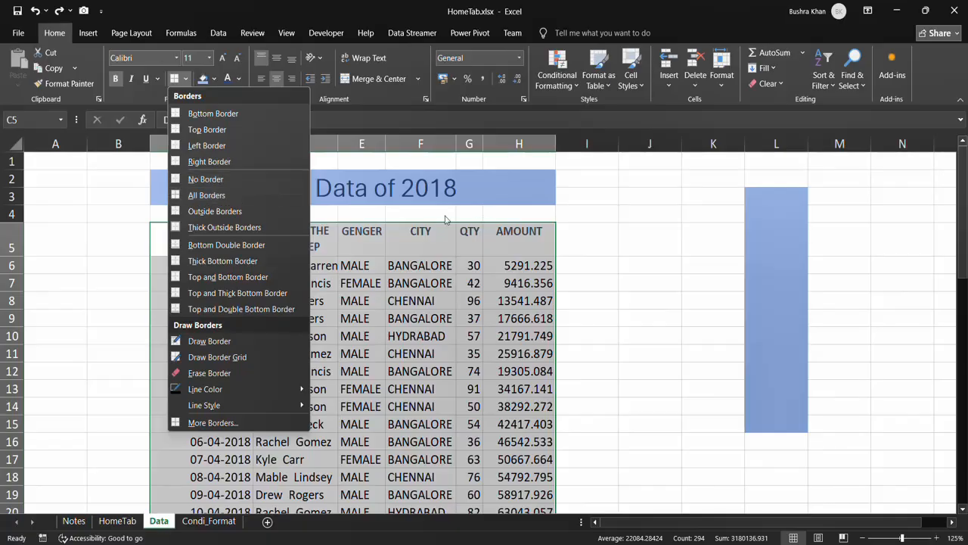
pyautogui.click(231, 198)
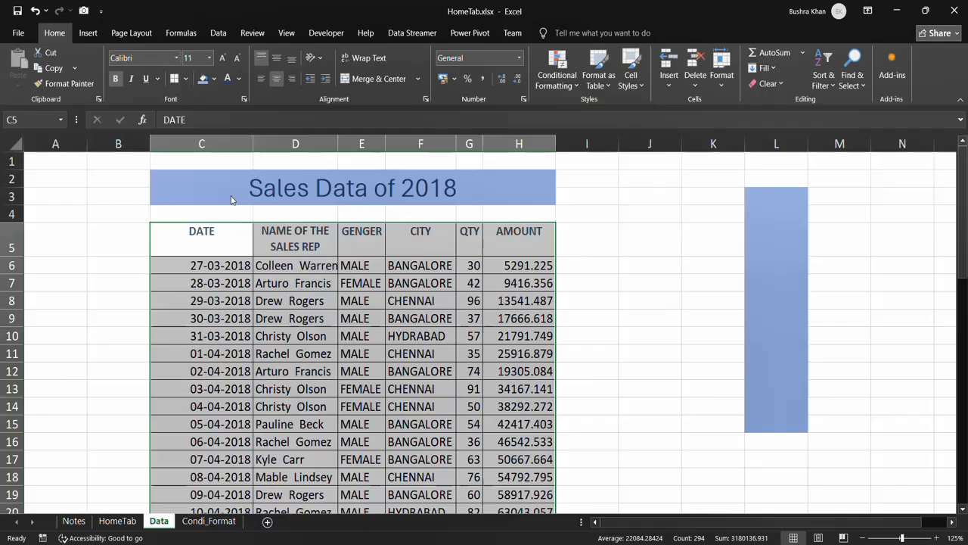
pyautogui.click(278, 303)
# Step: Add Thick Outside Borders around the sales table from the header row through the total in row 54
pyautogui.click(232, 246)
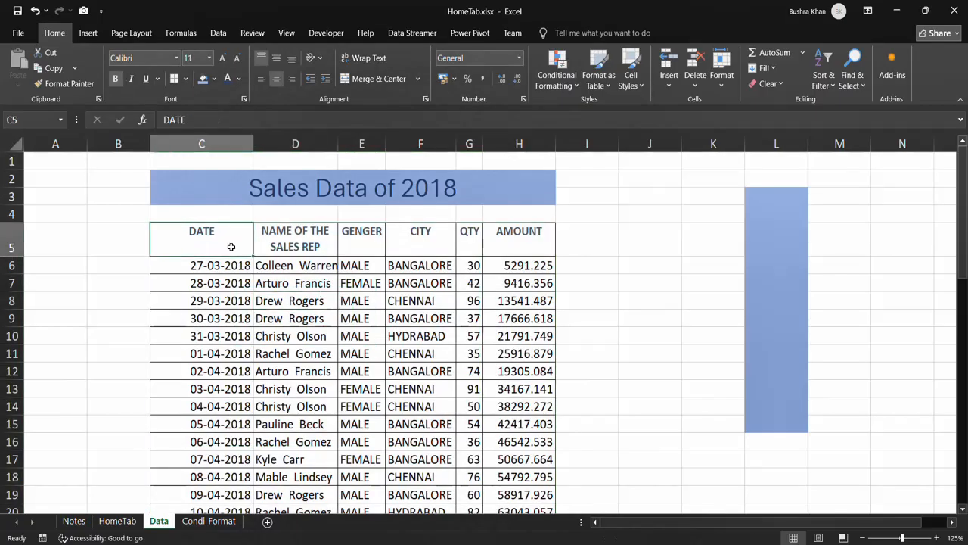
pyautogui.hotkey('ctrl', 'shift', 'End')
pyautogui.click(184, 79)
pyautogui.click(218, 227)
pyautogui.scroll(10, 573, 329)
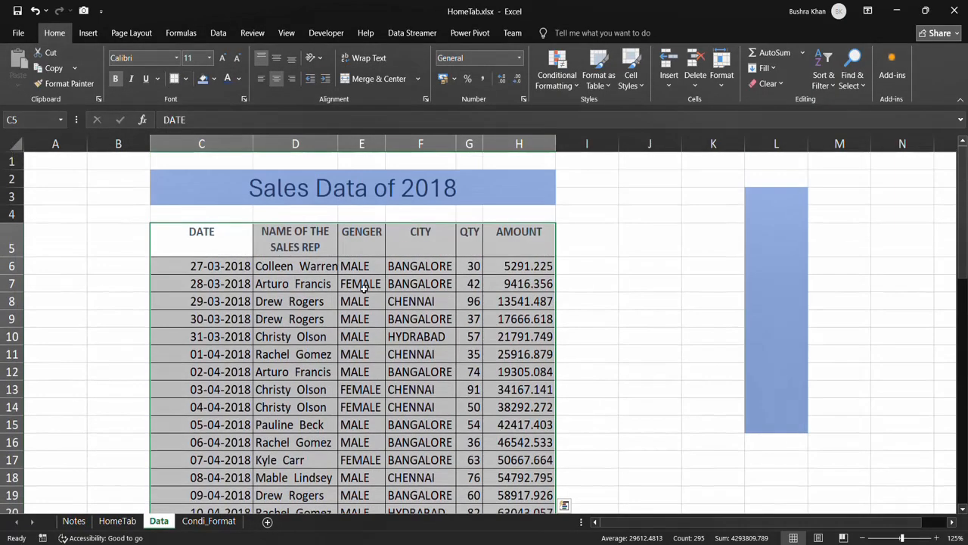
pyautogui.click(573, 328)
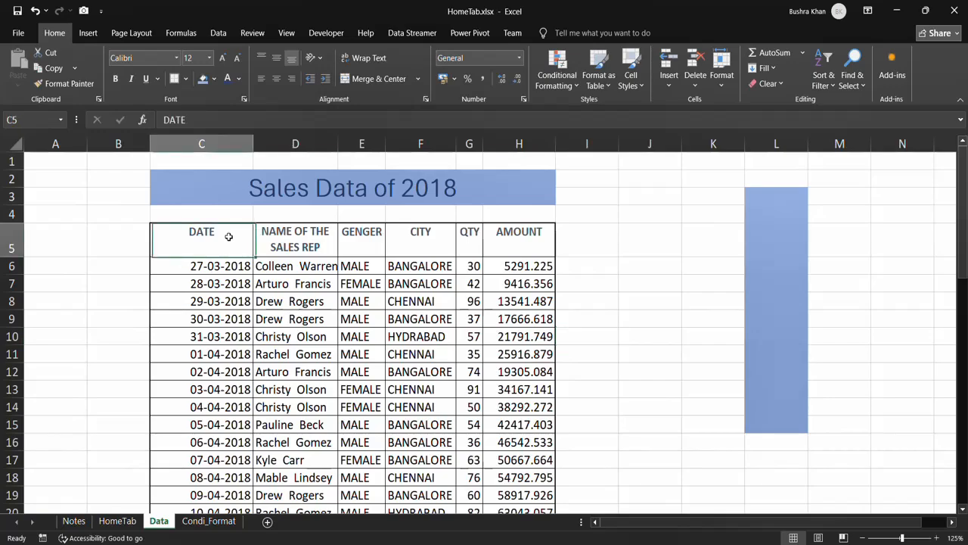
# Step: Add Thick Outside Borders around the table's header row C5:H5
pyautogui.moveTo(227, 237); pyautogui.dragTo(515, 243)
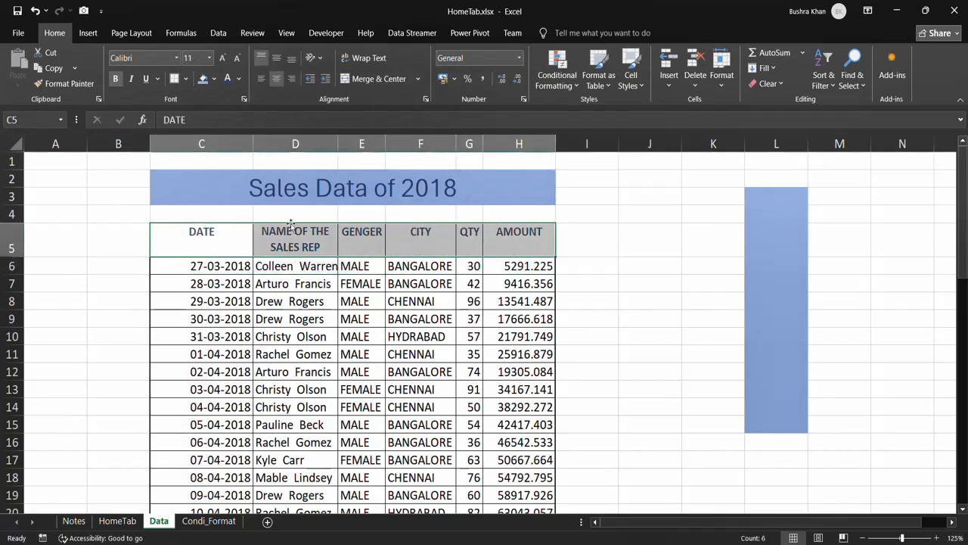
pyautogui.click(186, 79)
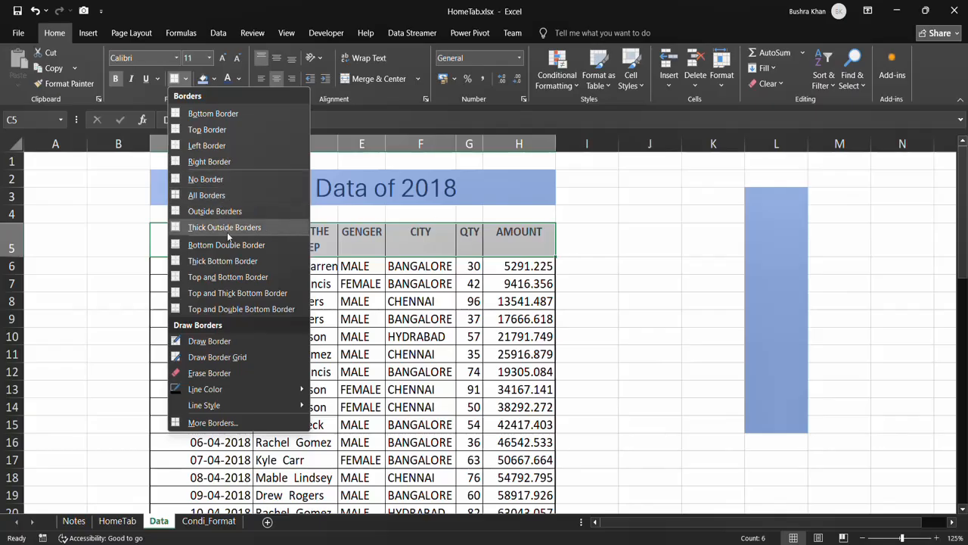
pyautogui.click(254, 228)
# Step: Recolor the border of the sales table's header row C5:H5 with a dark gold line color
pyautogui.moveTo(214, 227); pyautogui.dragTo(530, 249)
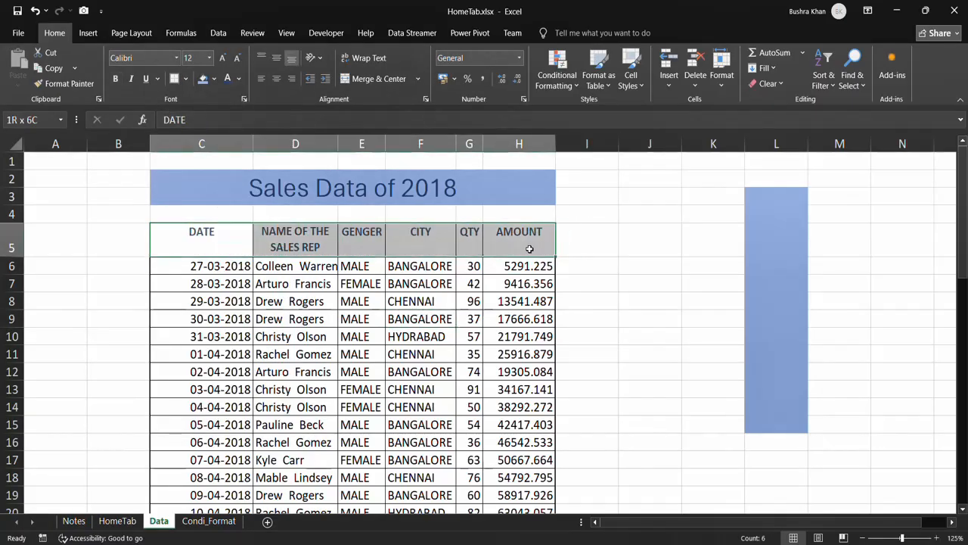
pyautogui.click(185, 78)
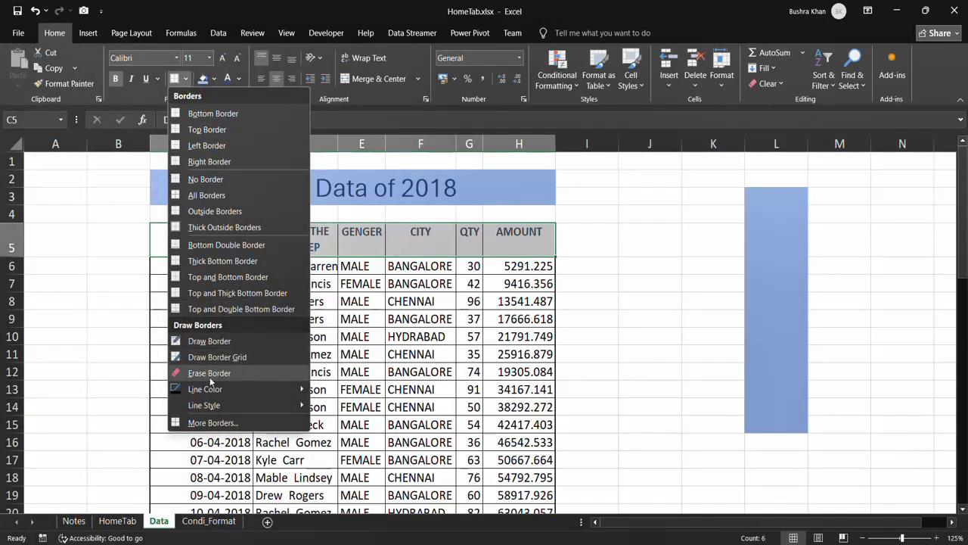
pyautogui.moveTo(211, 389)
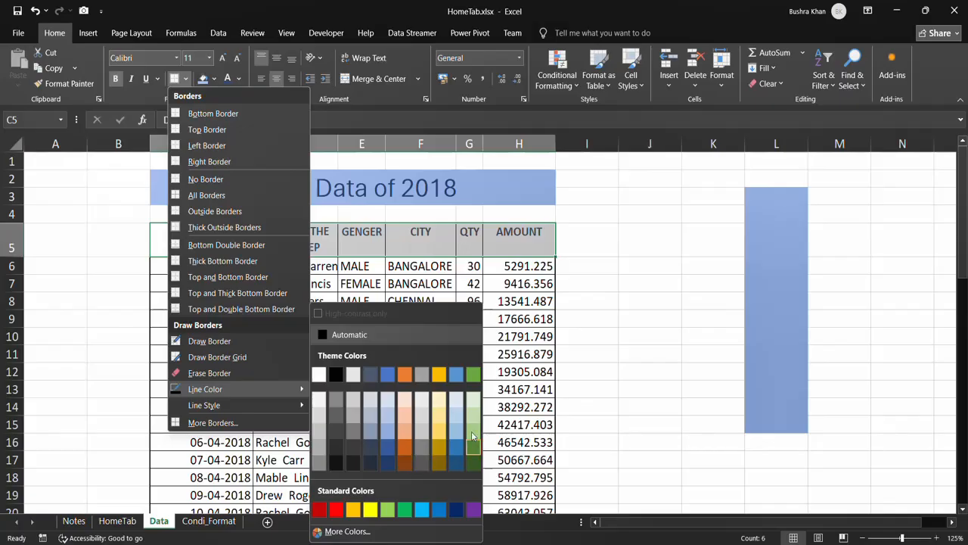
pyautogui.click(445, 453)
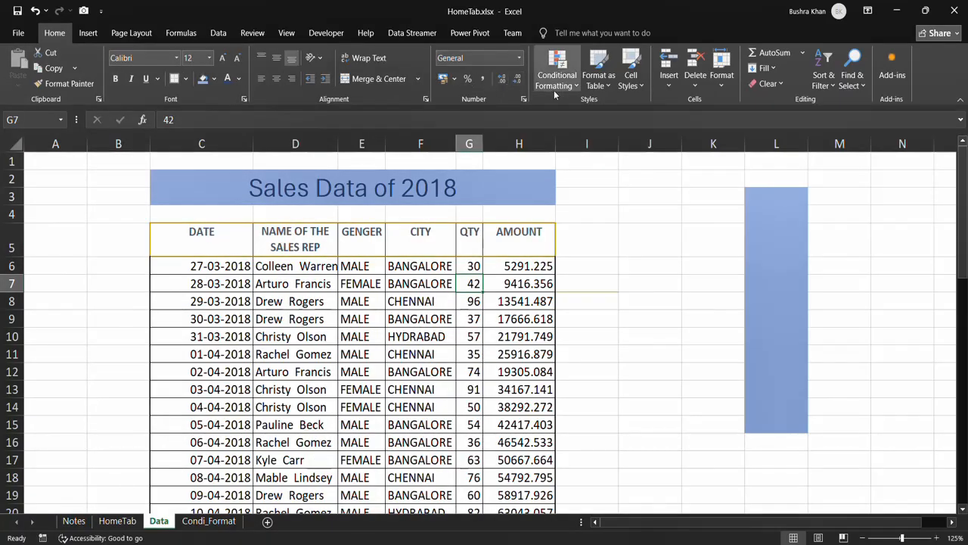
# Step: Examine the available number formats for the quantity in G7, including the Time and Date types in Format Cells
pyautogui.click(519, 59)
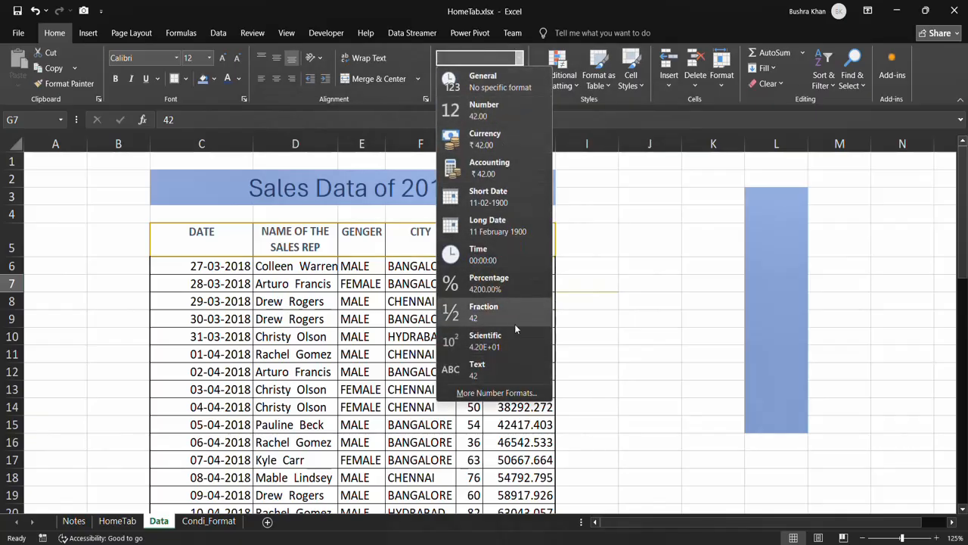
pyautogui.click(585, 270)
pyautogui.click(522, 57)
pyautogui.click(485, 392)
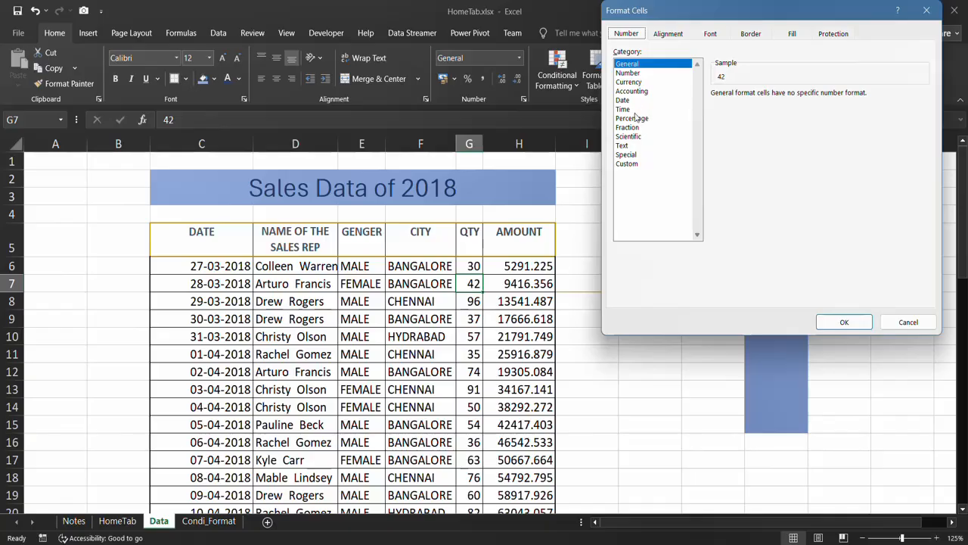
pyautogui.click(628, 110)
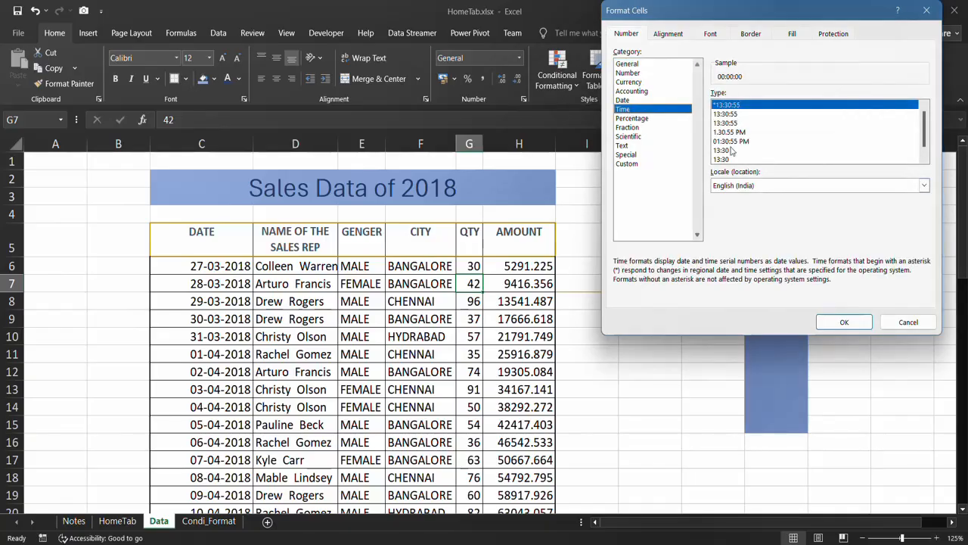
pyautogui.click(924, 160)
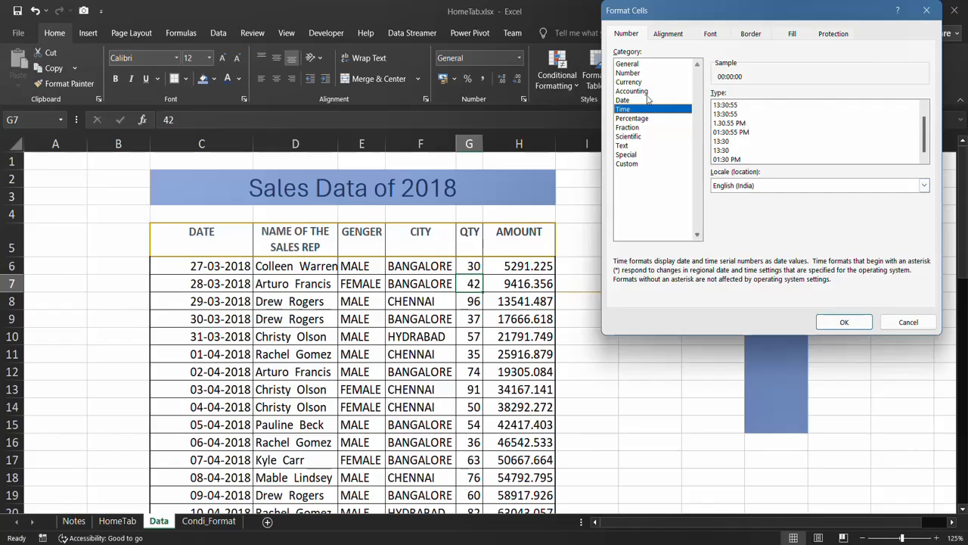
pyautogui.click(624, 101)
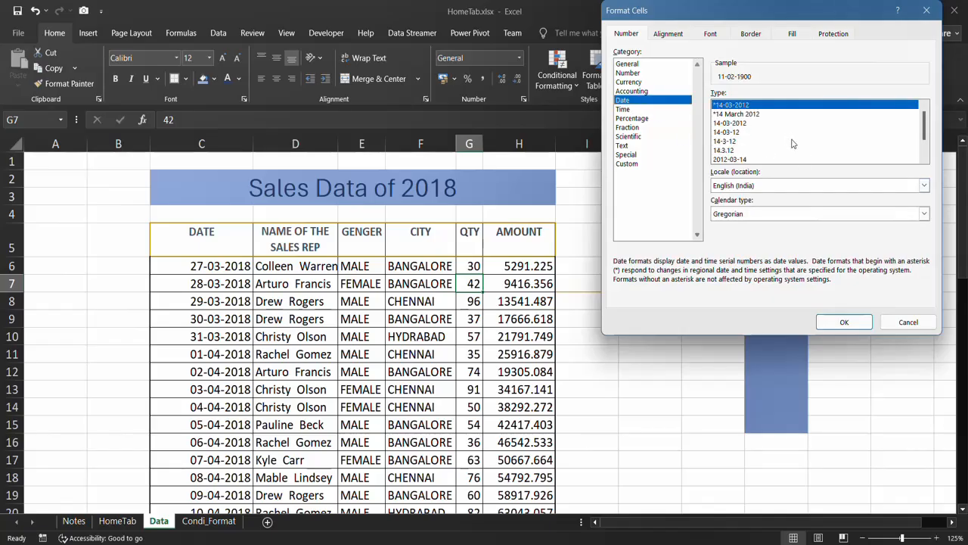
# Step: Apply the Accounting format with the ₹ symbol to the AMOUNT column values
pyautogui.click(631, 91)
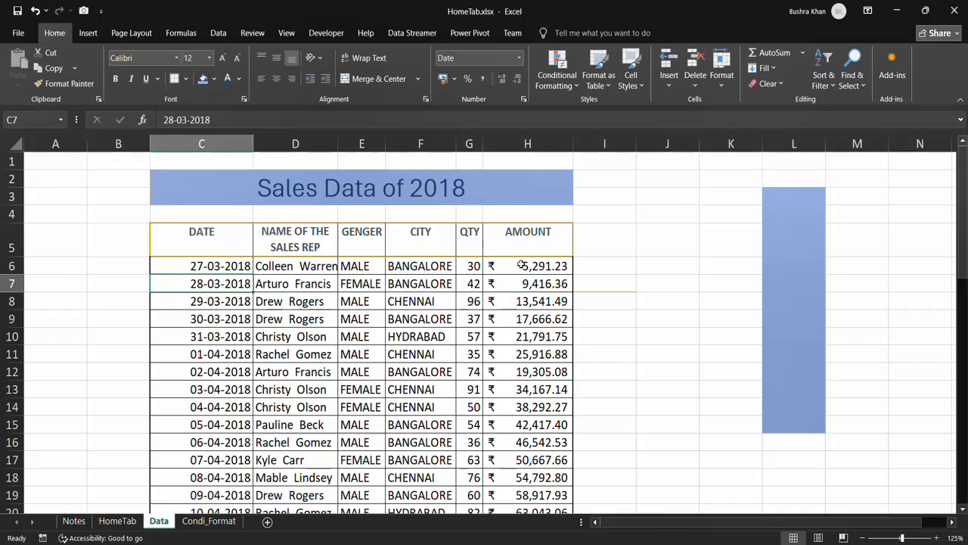
pyautogui.scroll(-1, 520, 265)
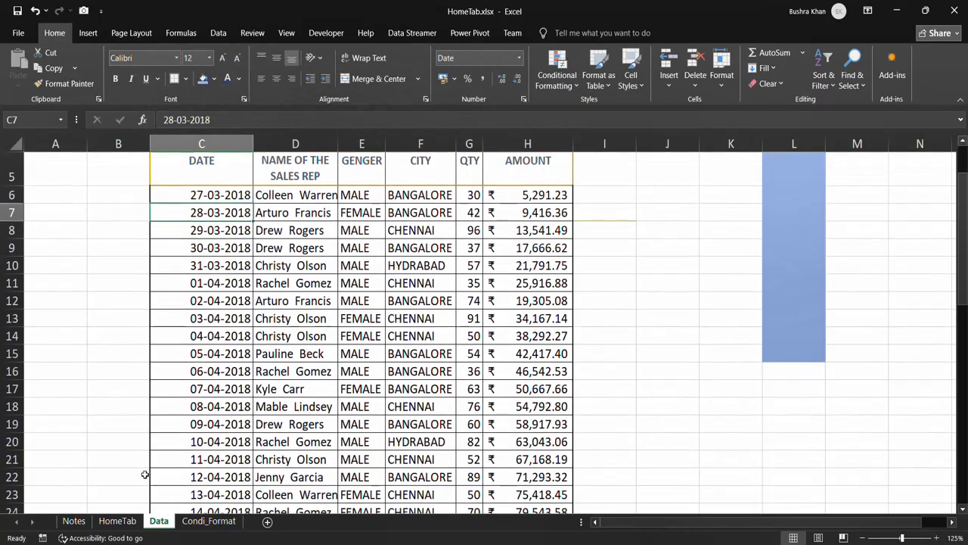
# Step: Open the Notes sheet and review the Clipboard and Font notes alongside the matching Home tools
pyautogui.click(72, 521)
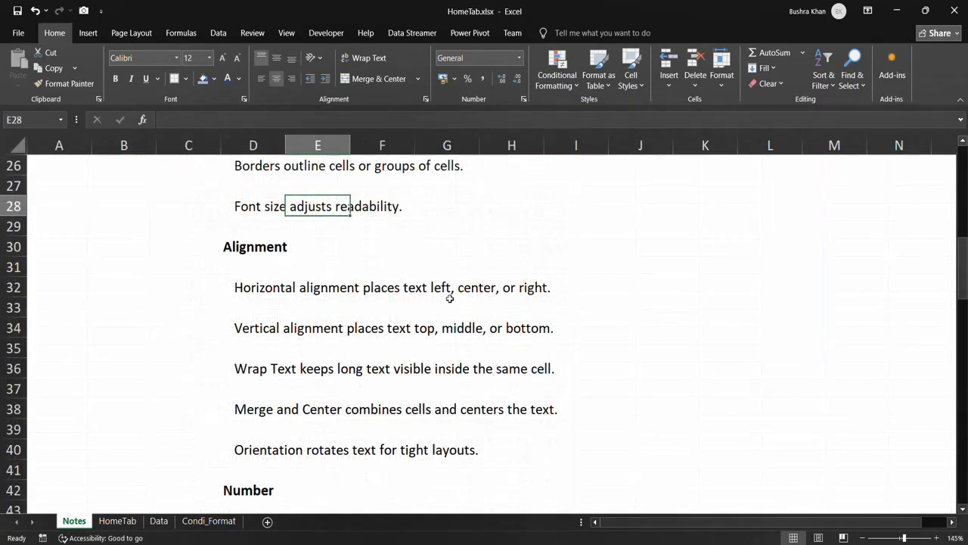
pyautogui.scroll(7, 450, 299)
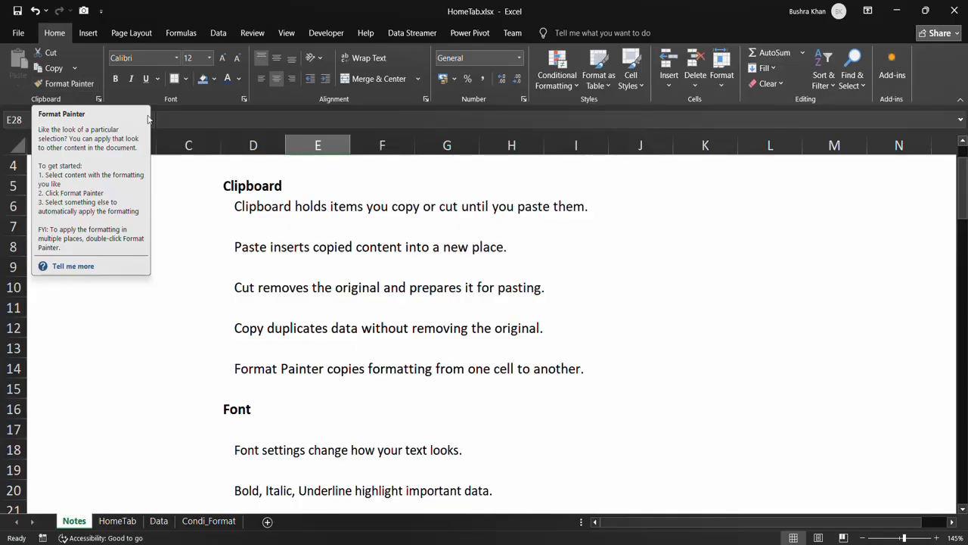
pyautogui.scroll(-3, 385, 371)
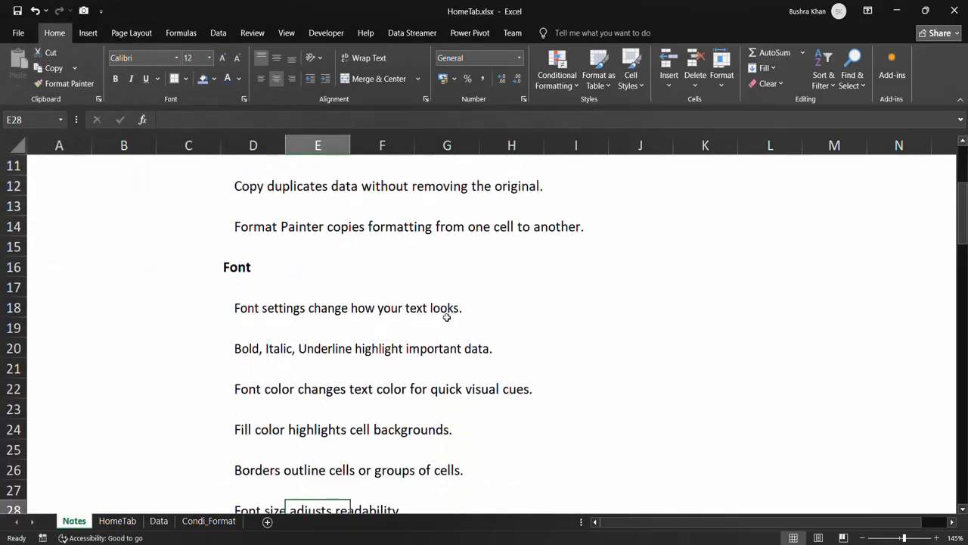
pyautogui.scroll(-2, 462, 437)
pyautogui.scroll(1, 462, 438)
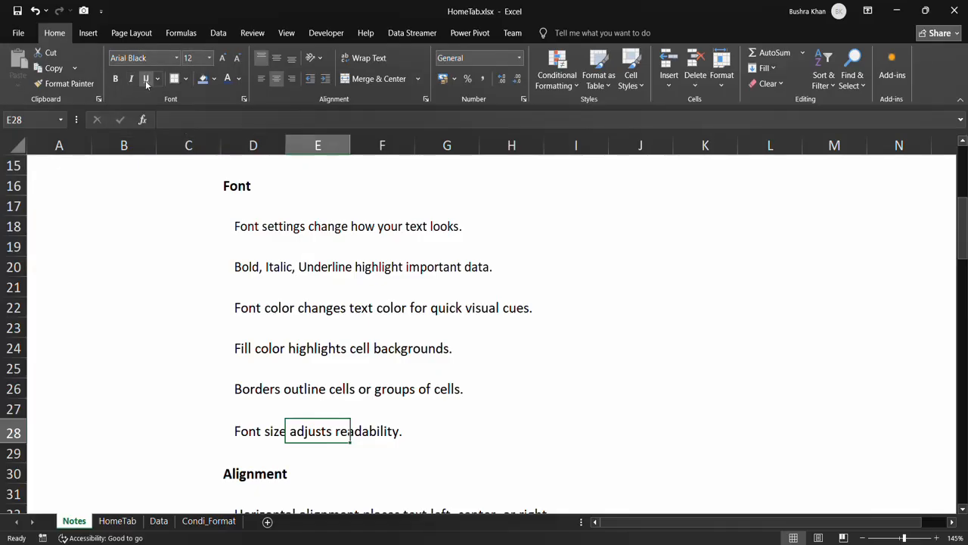
pyautogui.click(229, 78)
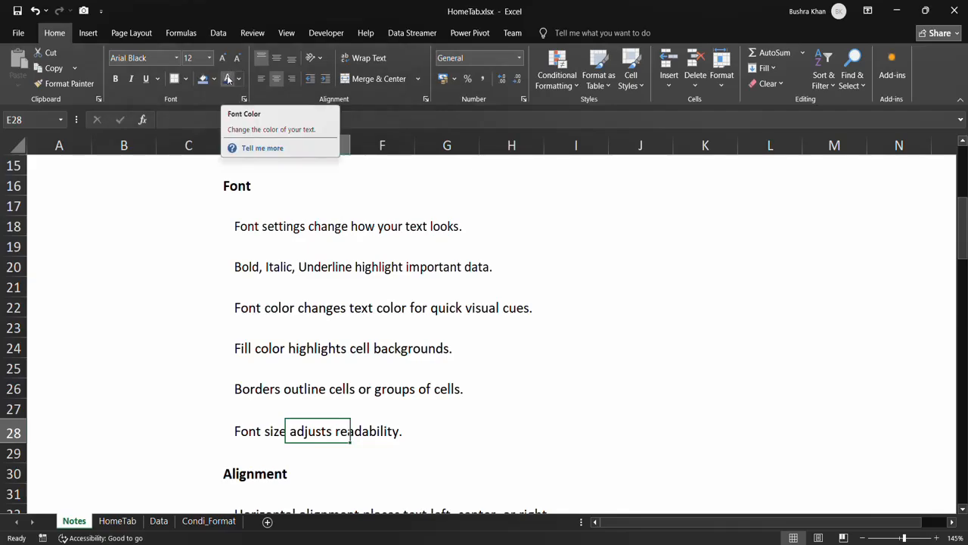
pyautogui.scroll(-4, 270, 188)
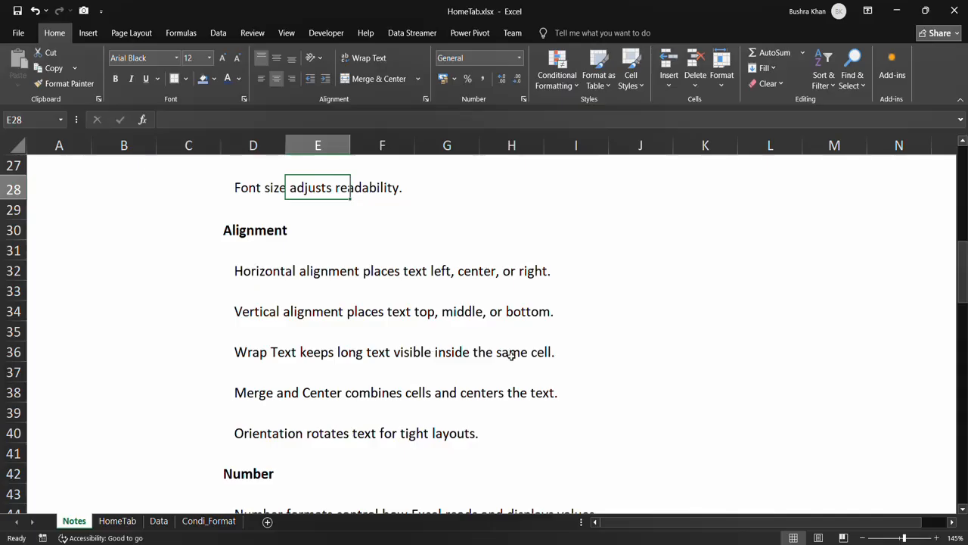
# Step: Try Wrap Text on the long note in cell D36 of the Notes sheet, and undo it
pyautogui.click(255, 354)
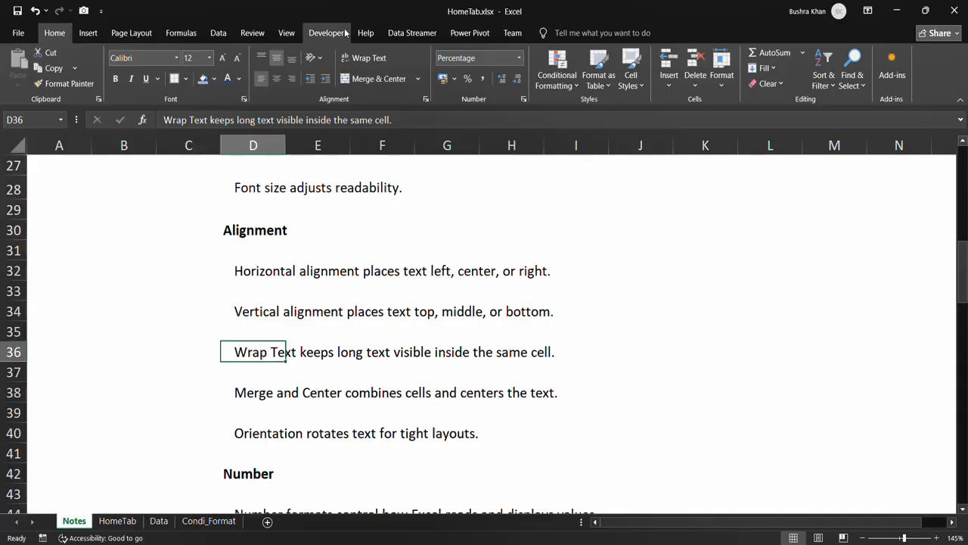
pyautogui.click(364, 61)
pyautogui.scroll(-2, 376, 337)
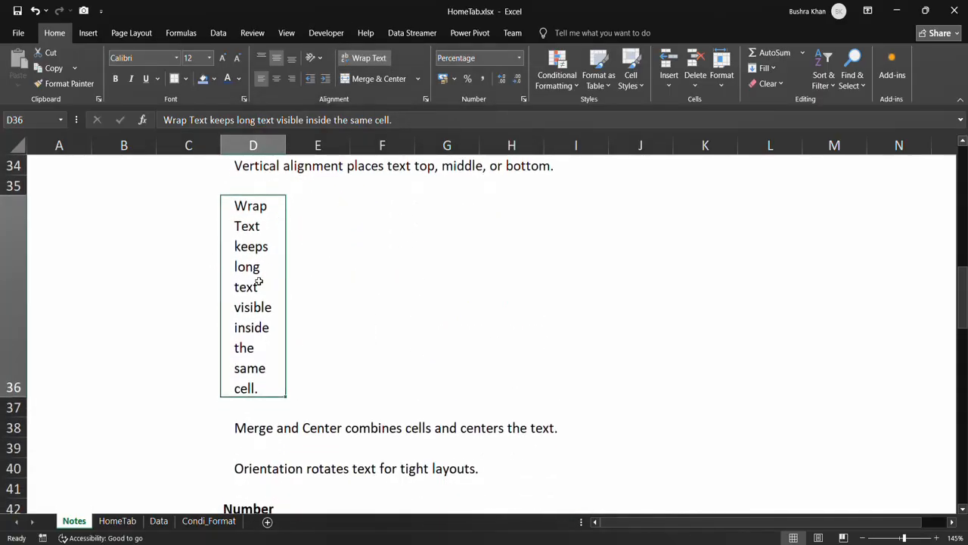
pyautogui.hotkey('ctrl', 'z')
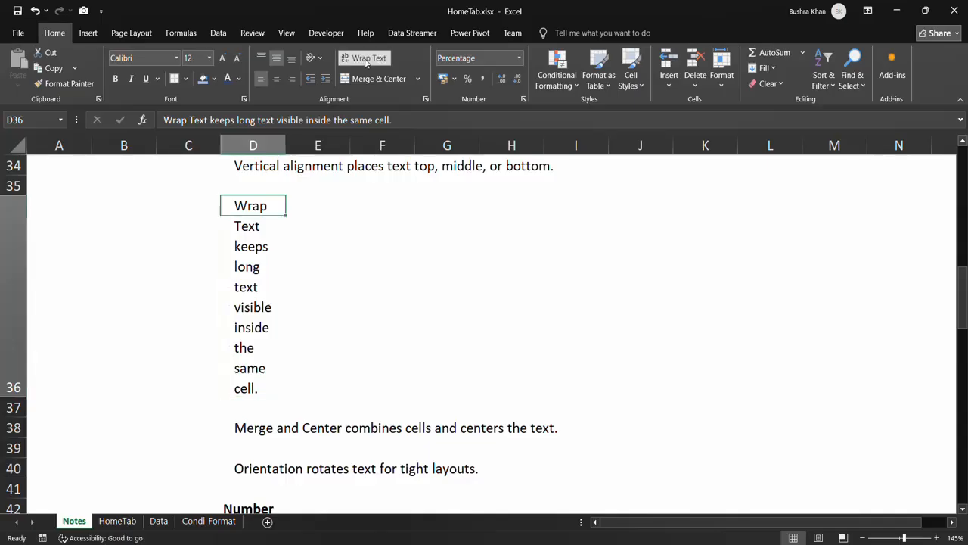
pyautogui.scroll(2, 306, 227)
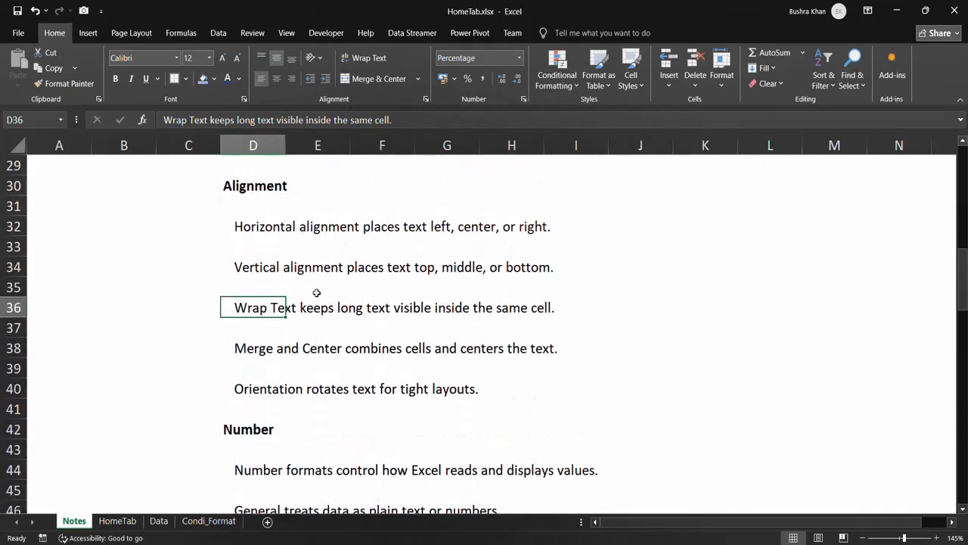
# Step: Show the gridlines on the Notes sheet
pyautogui.click(286, 33)
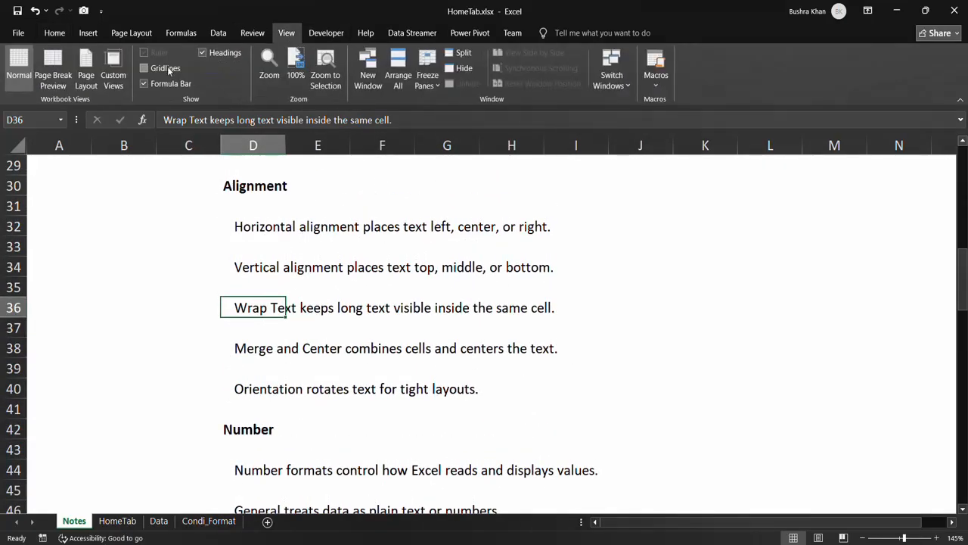
pyautogui.click(169, 70)
pyautogui.click(54, 33)
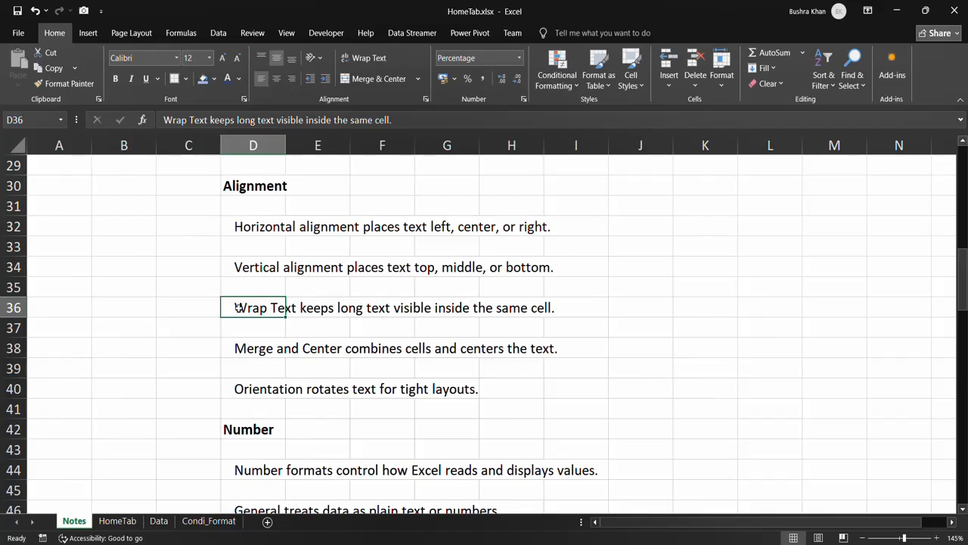
# Step: Check which cells the D36 note spans, try wrapping it with gridlines on, and undo the wrap
pyautogui.click(227, 346)
pyautogui.moveTo(244, 307); pyautogui.dragTo(550, 311)
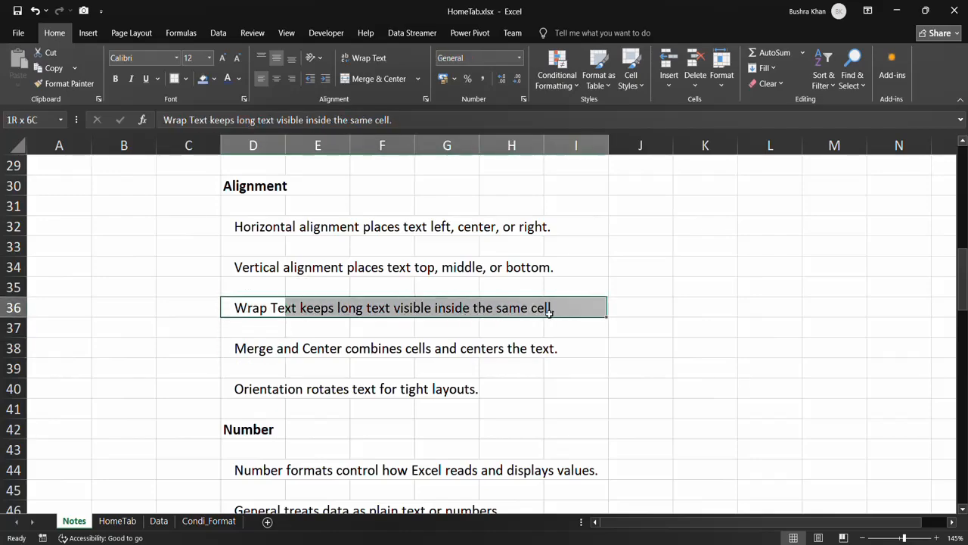
pyautogui.click(550, 311)
pyautogui.click(525, 307)
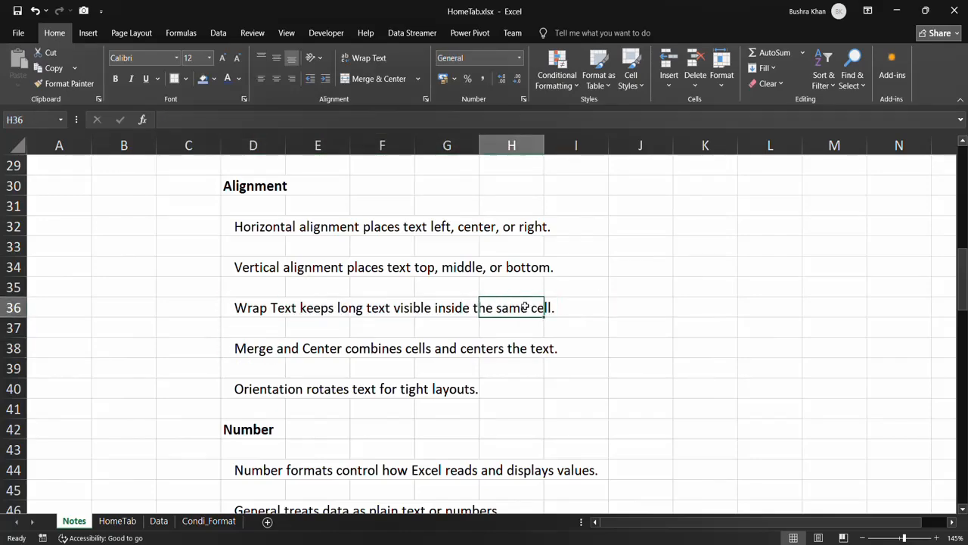
pyautogui.click(259, 307)
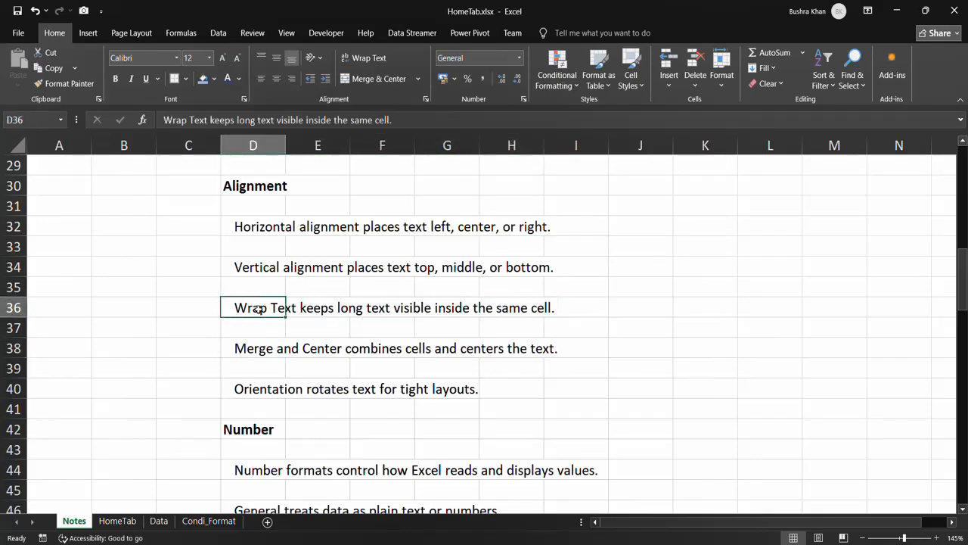
pyautogui.click(357, 61)
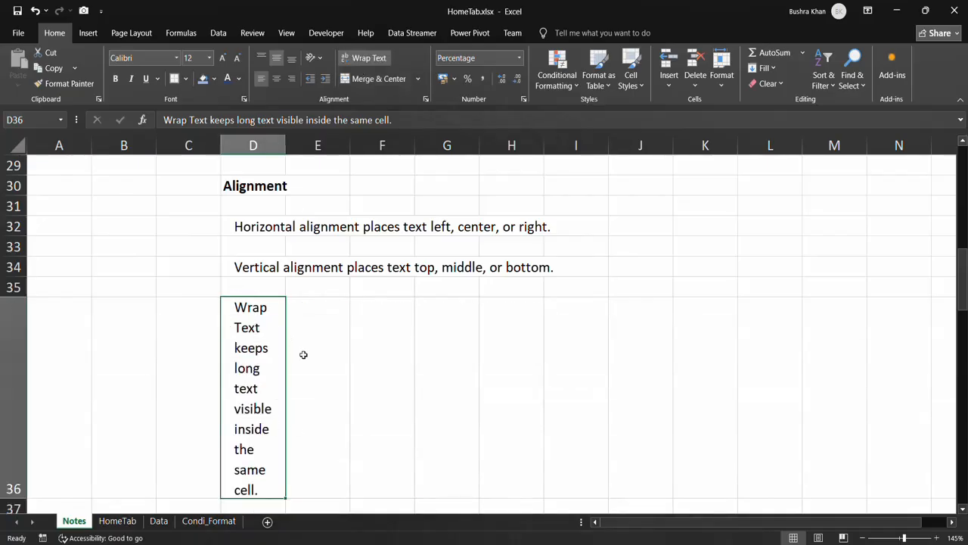
pyautogui.hotkey('ctrl', 'z')
# Step: Try Merge & Center on the Merge and Center note across D38:I38, and undo the merge
pyautogui.scroll(-1, 301, 354)
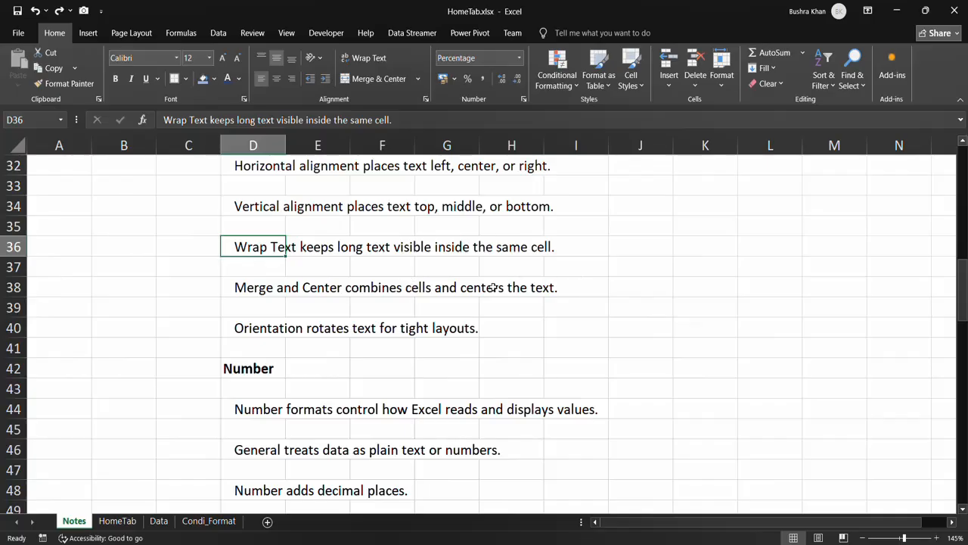
pyautogui.moveTo(268, 289); pyautogui.dragTo(555, 289)
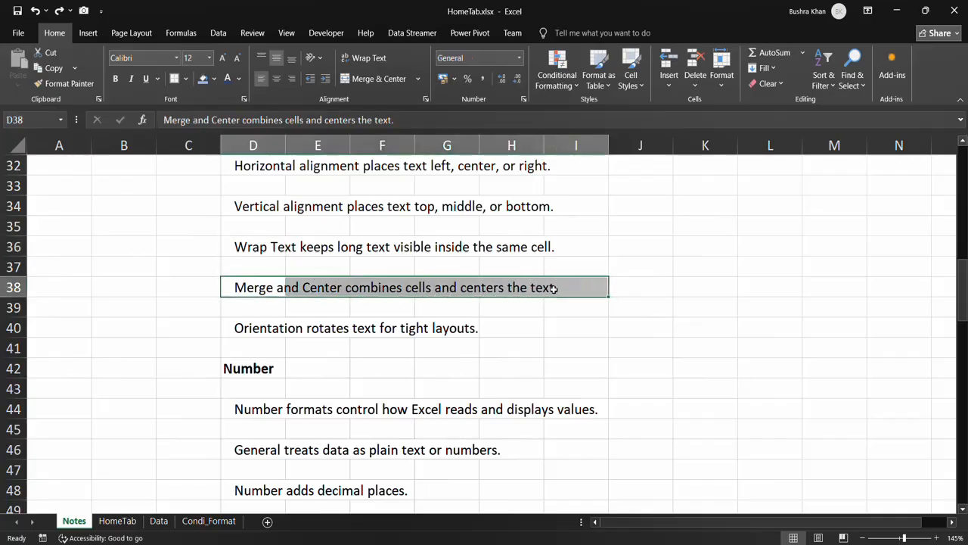
pyautogui.click(374, 77)
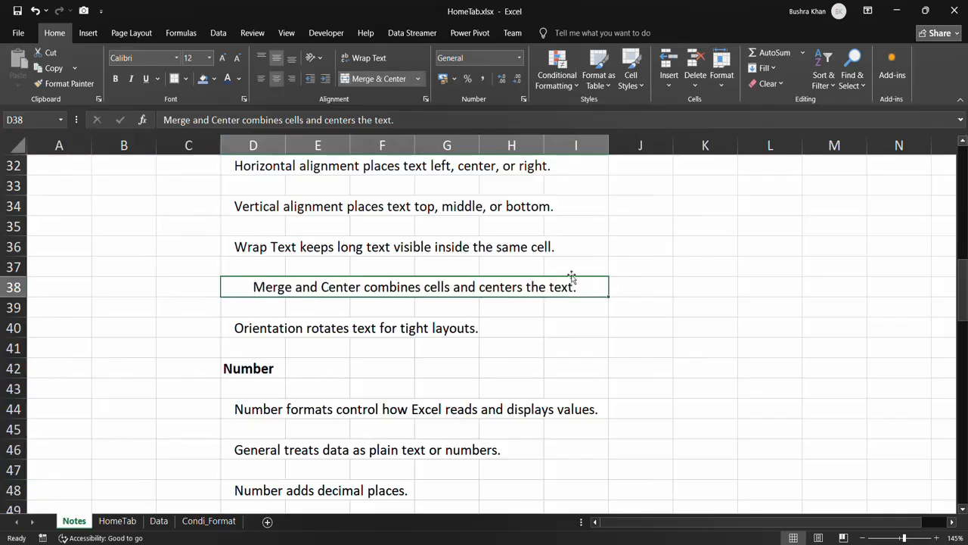
pyautogui.hotkey('ctrl', 'z')
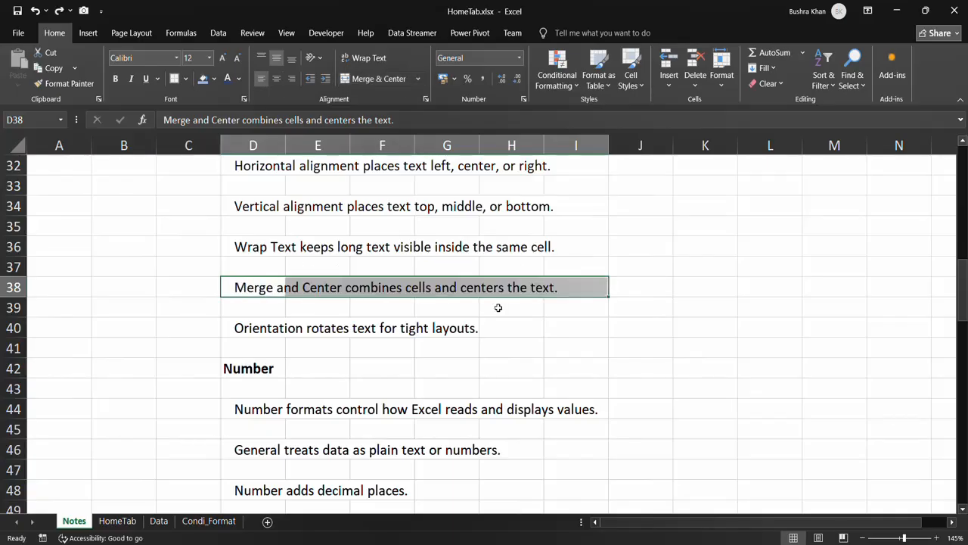
# Step: View the text orientation options for the note in D40, and continue to the Number notes
pyautogui.moveTo(579, 352); pyautogui.dragTo(280, 285)
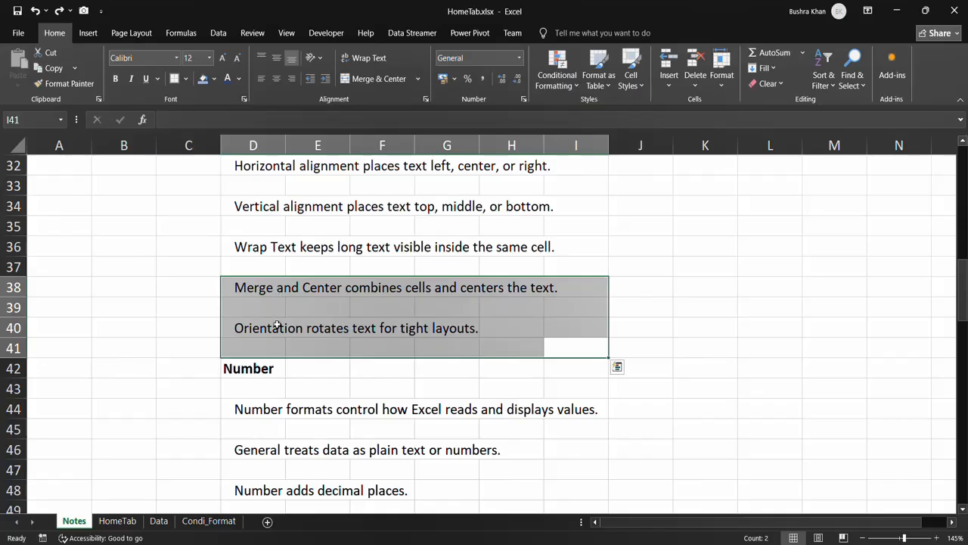
pyautogui.click(277, 325)
pyautogui.scroll(-1, 277, 325)
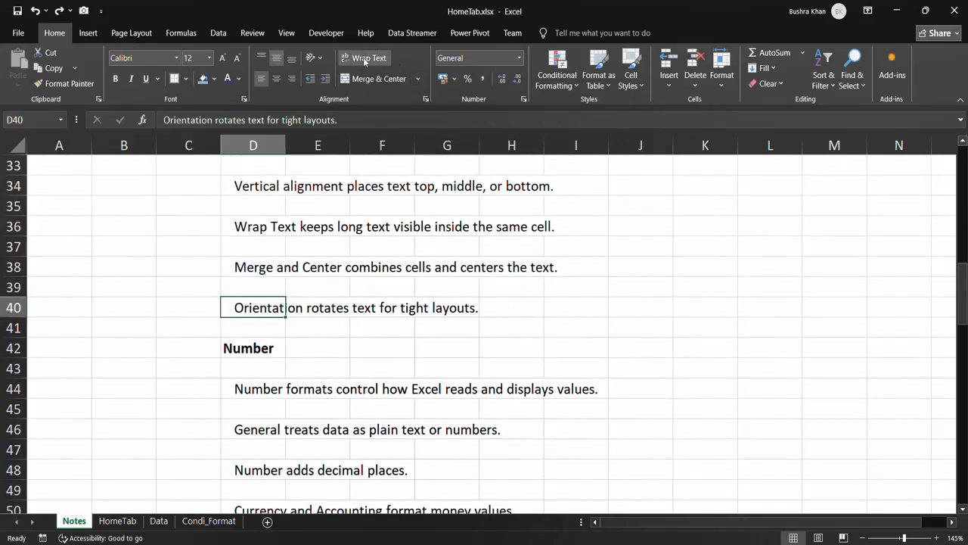
pyautogui.click(321, 59)
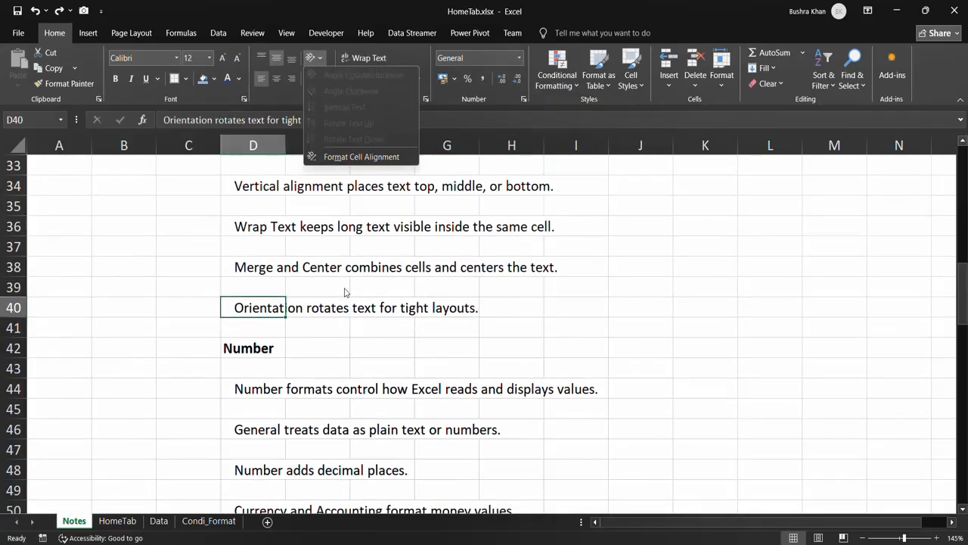
pyautogui.click(341, 311)
pyautogui.scroll(-5, 335, 309)
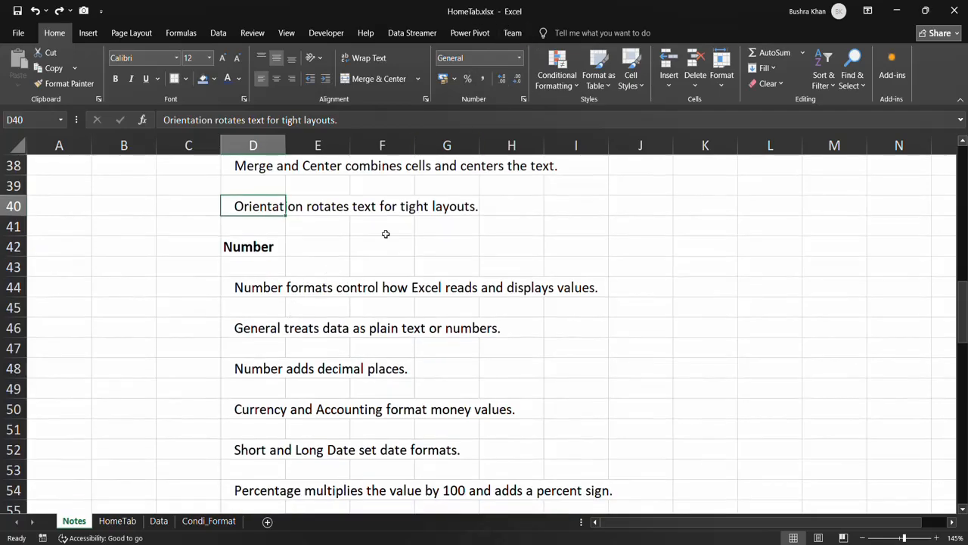
# Step: Read through the Number notes and view the available number formats for the note in D40
pyautogui.scroll(-1, 391, 308)
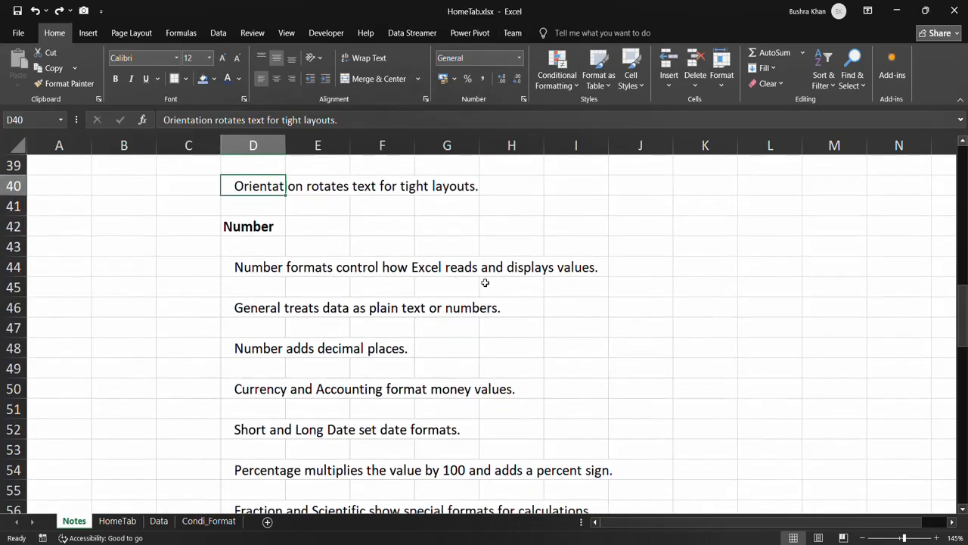
pyautogui.scroll(-1, 597, 278)
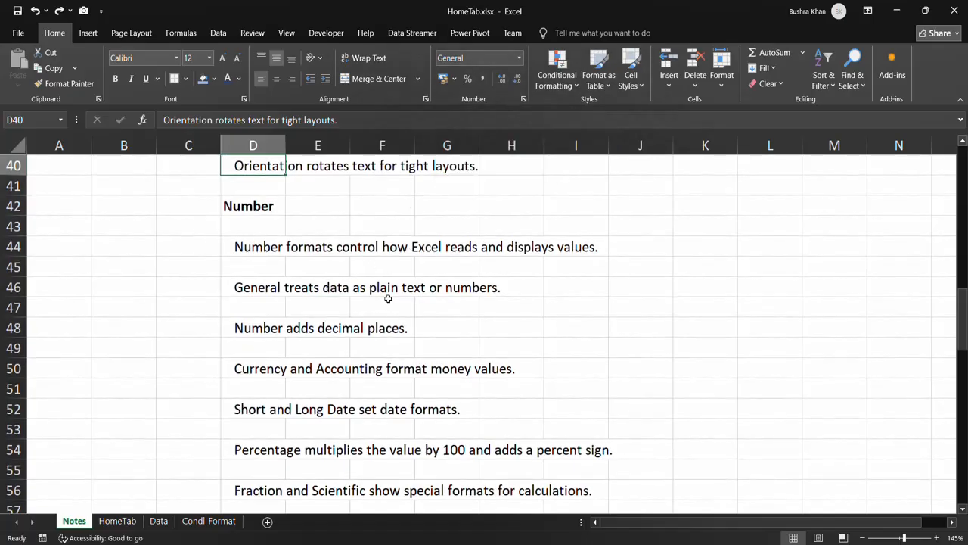
pyautogui.scroll(-2, 449, 301)
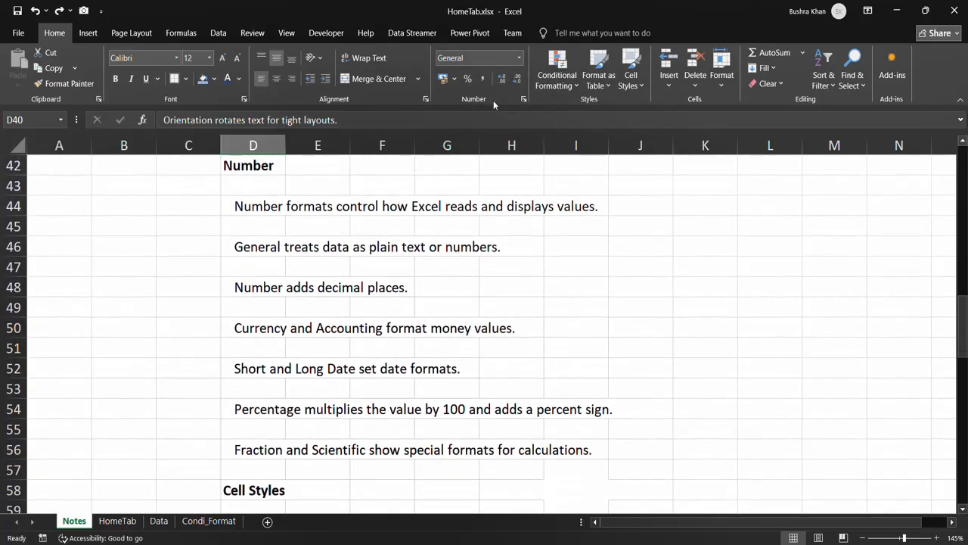
pyautogui.click(519, 58)
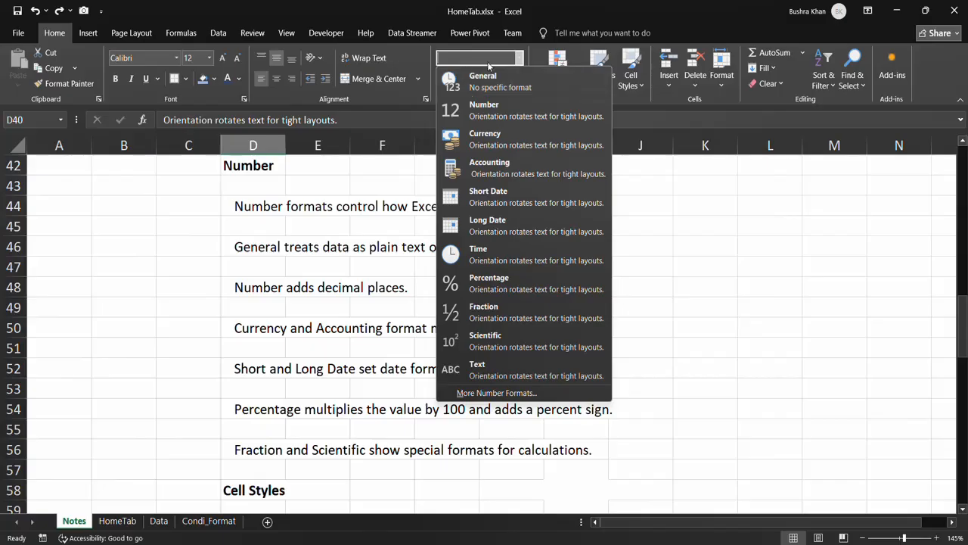
pyautogui.click(519, 58)
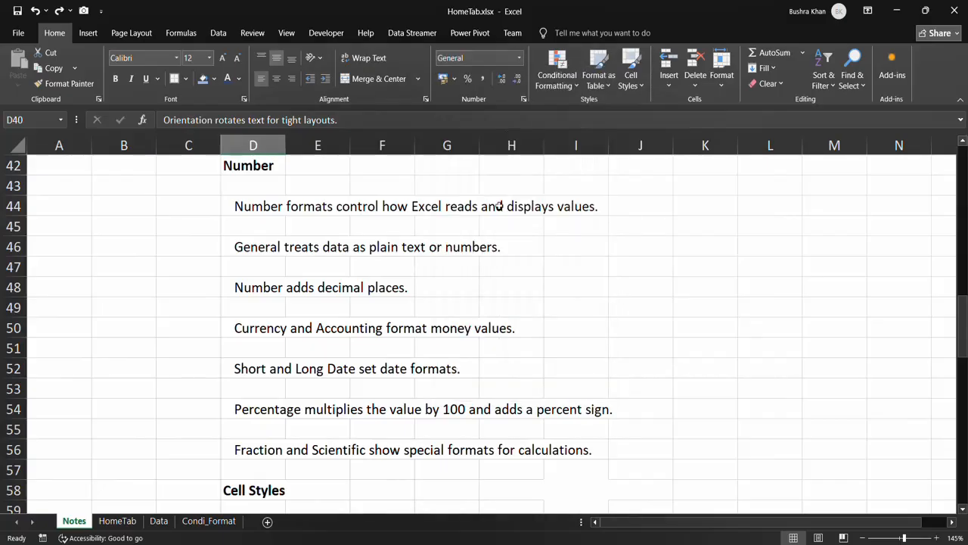
# Step: Apply the 60% - Accent2 cell style to the Cell Styles heading in D58
pyautogui.scroll(-3, 527, 185)
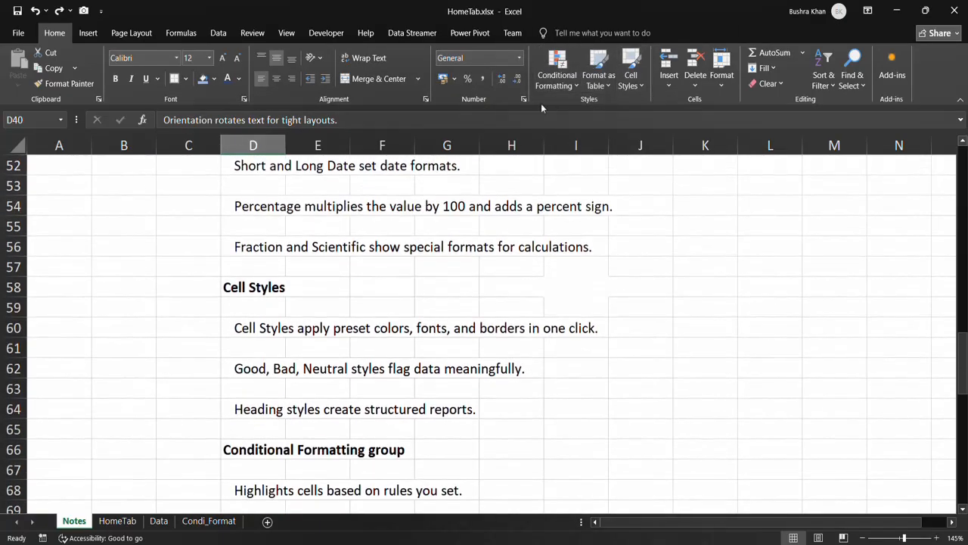
pyautogui.click(630, 84)
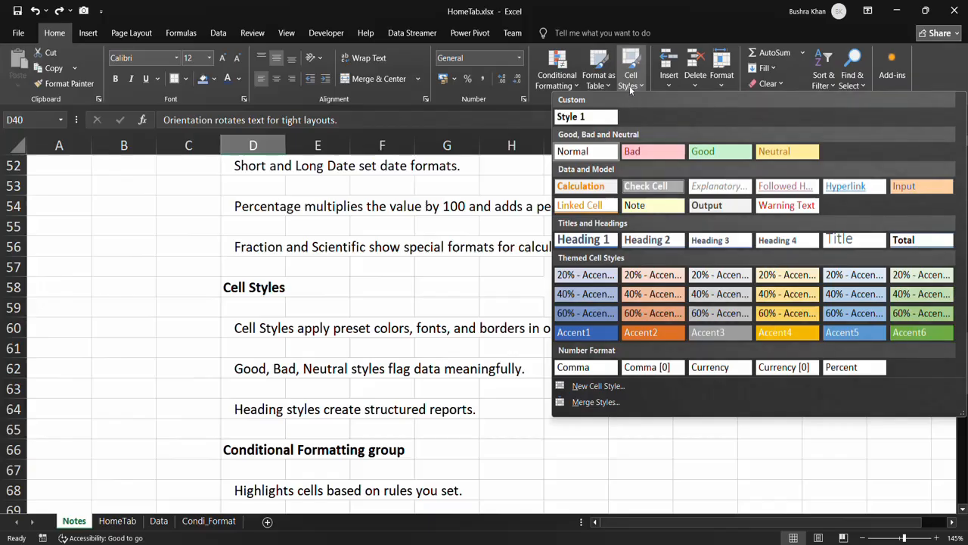
pyautogui.click(255, 289)
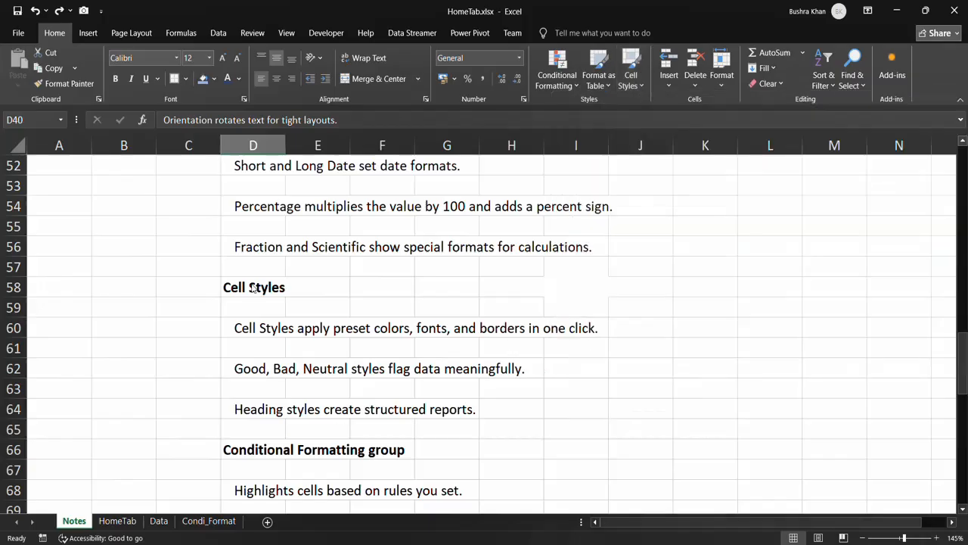
pyautogui.click(253, 289)
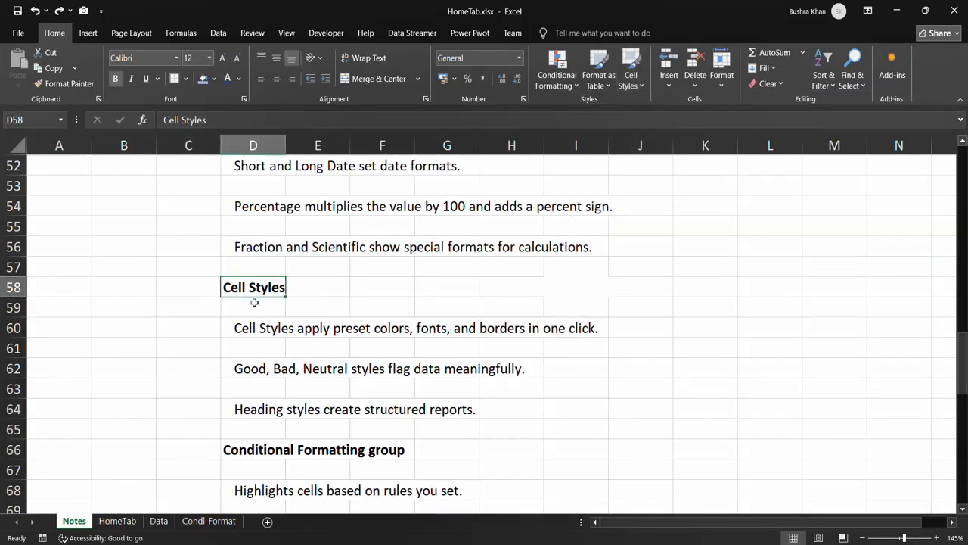
pyautogui.click(631, 82)
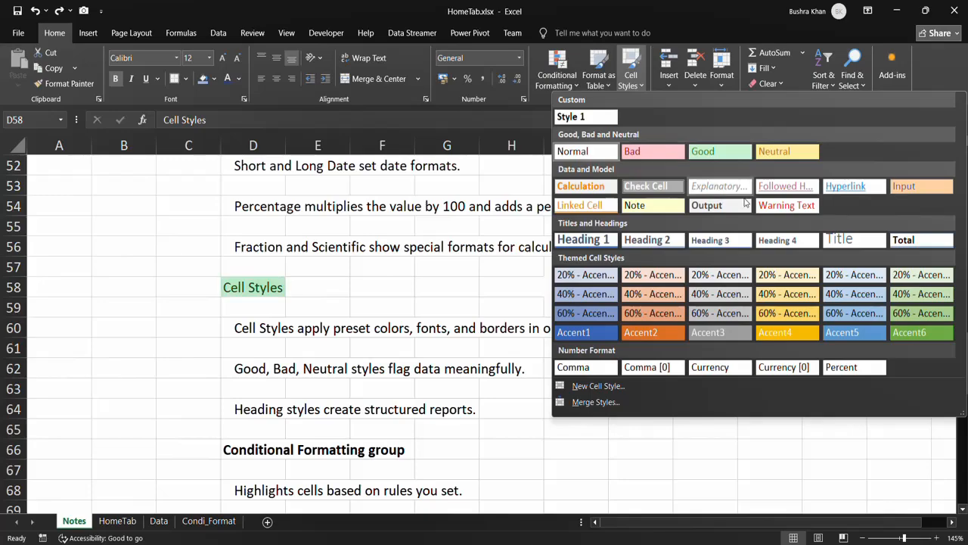
pyautogui.click(639, 314)
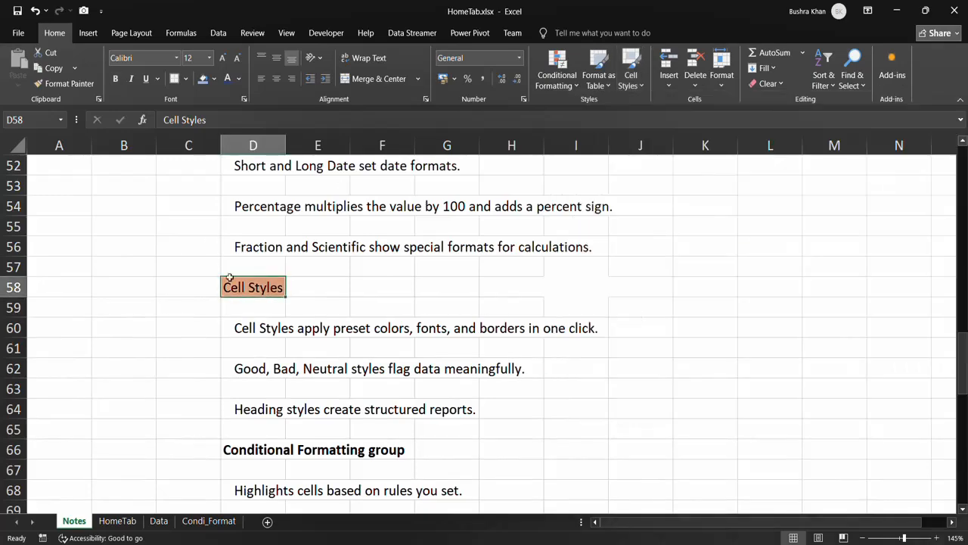
pyautogui.click(274, 329)
pyautogui.click(265, 287)
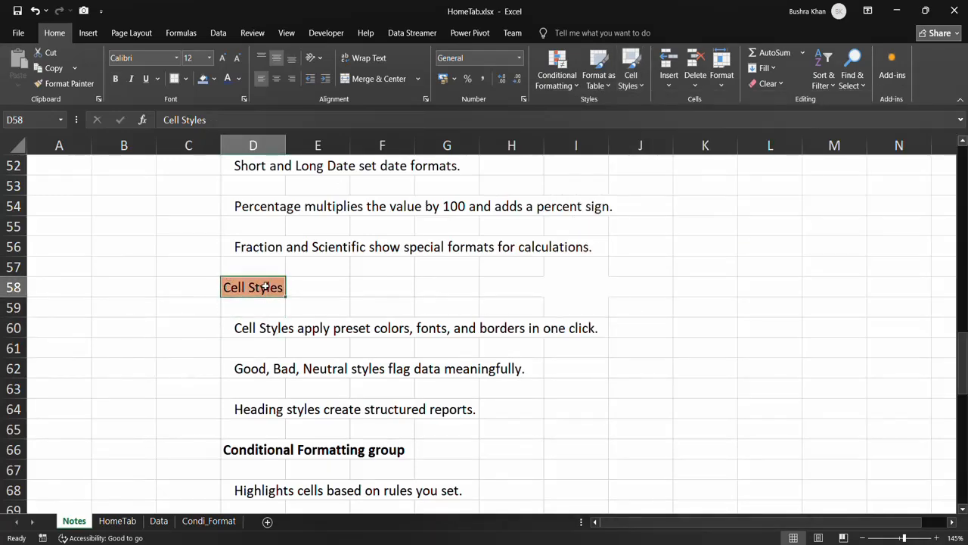
# Step: View the preset cell styles again and read the notes on Good, Bad, Neutral and Heading styles
pyautogui.click(640, 84)
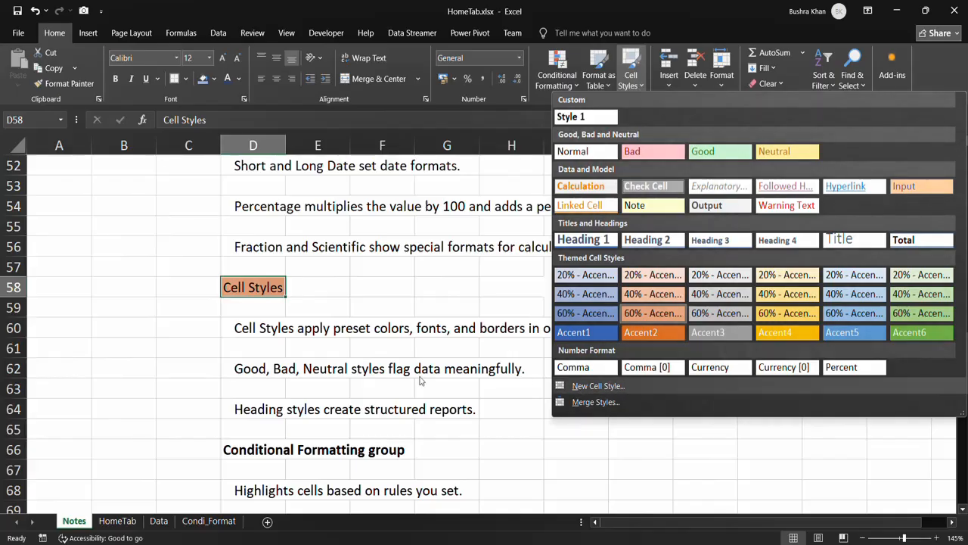
pyautogui.click(320, 368)
pyautogui.scroll(-1, 273, 296)
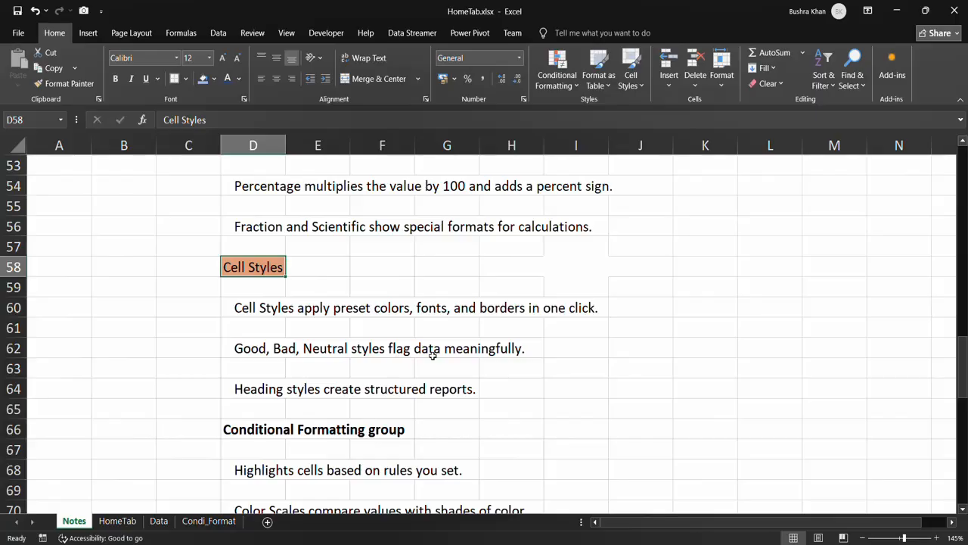
pyautogui.scroll(-1, 426, 315)
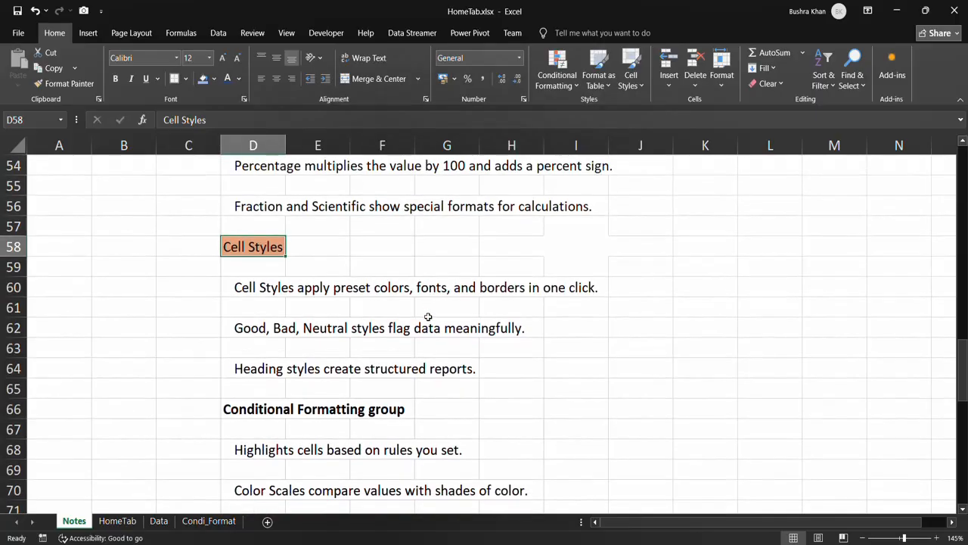
# Step: Review the Conditional Formatting notes and rule options, and continue to the Cells and Editing group notes
pyautogui.scroll(-2, 401, 316)
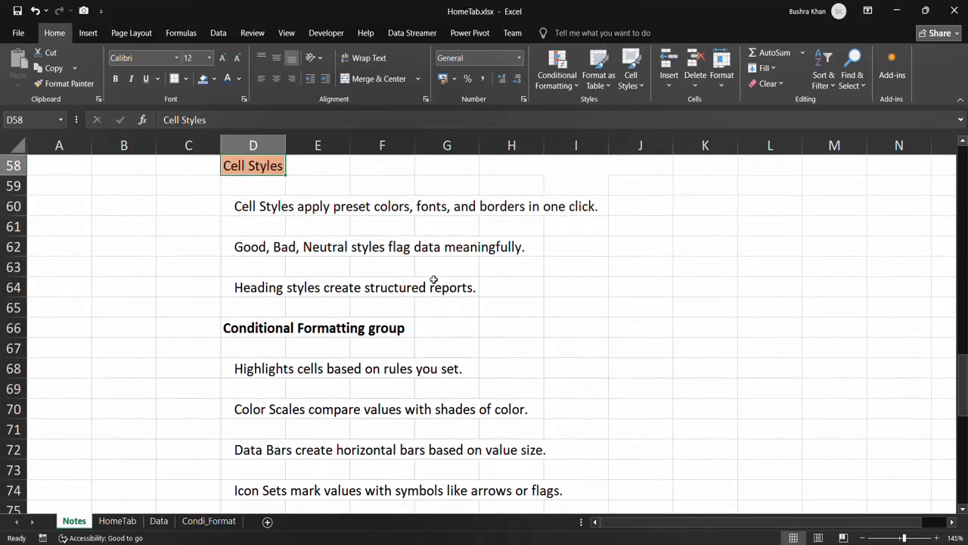
pyautogui.scroll(-2, 434, 279)
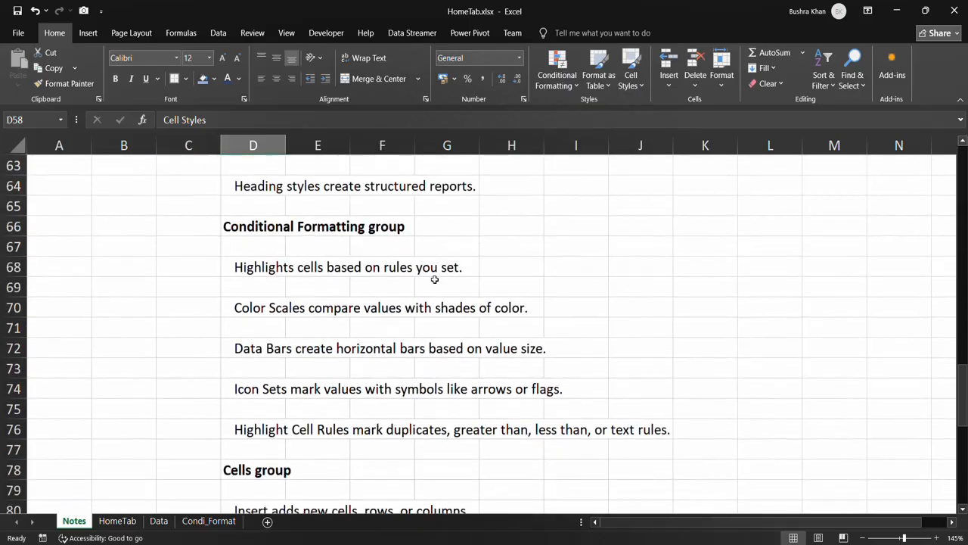
pyautogui.click(577, 86)
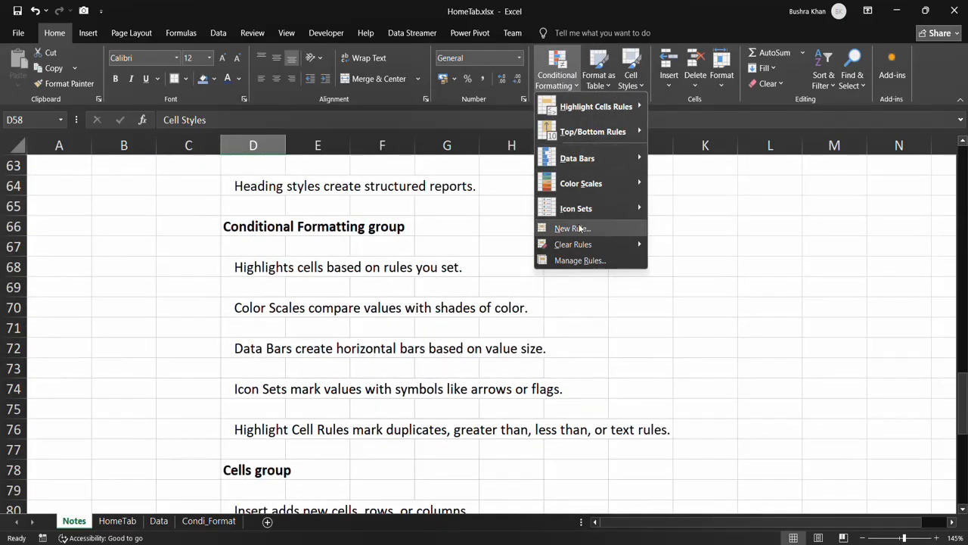
pyautogui.scroll(-3, 538, 365)
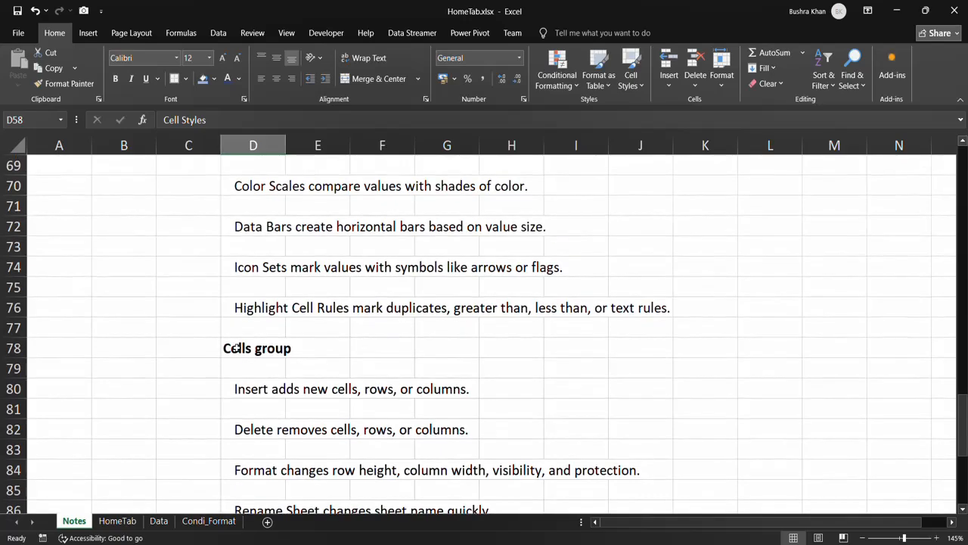
pyautogui.scroll(-4, 237, 347)
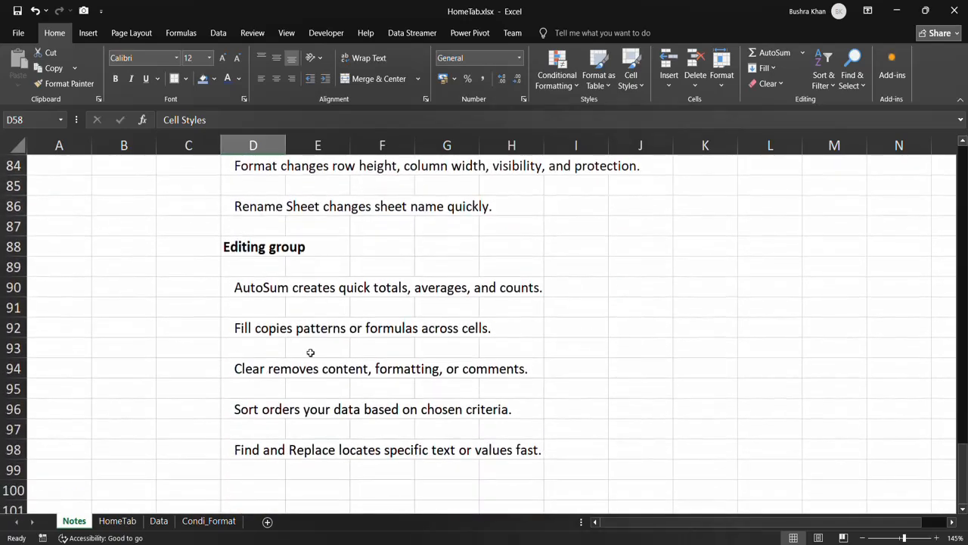